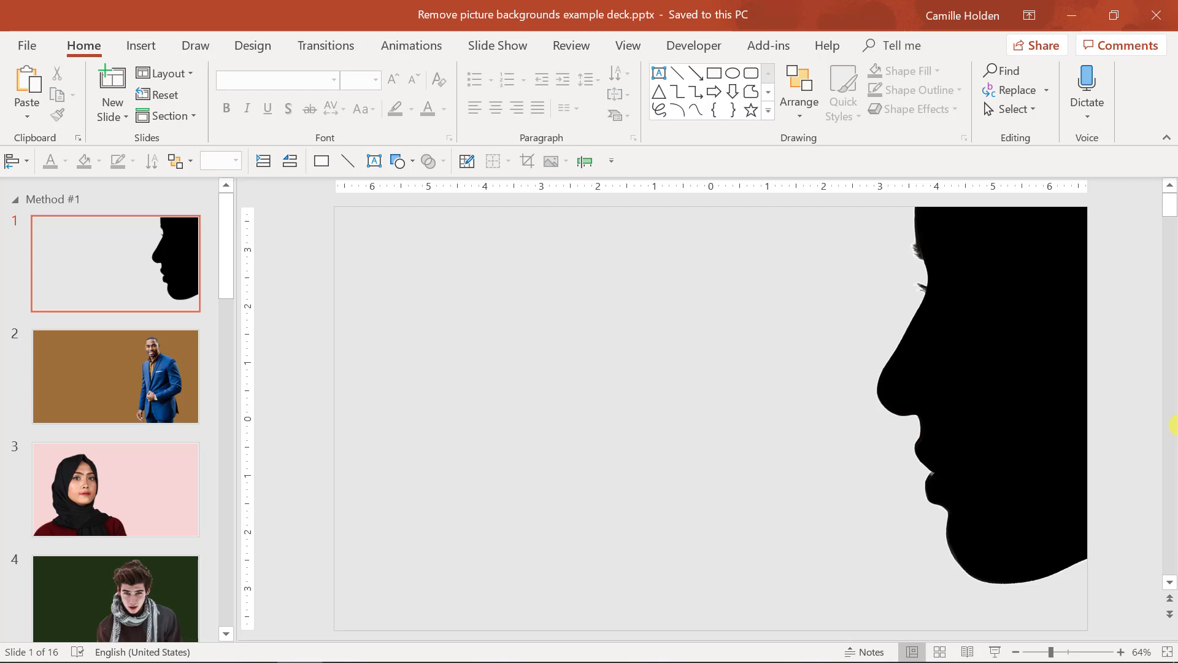
Select the silhouette picture on slide 1, then deselect it.
click(1000, 323)
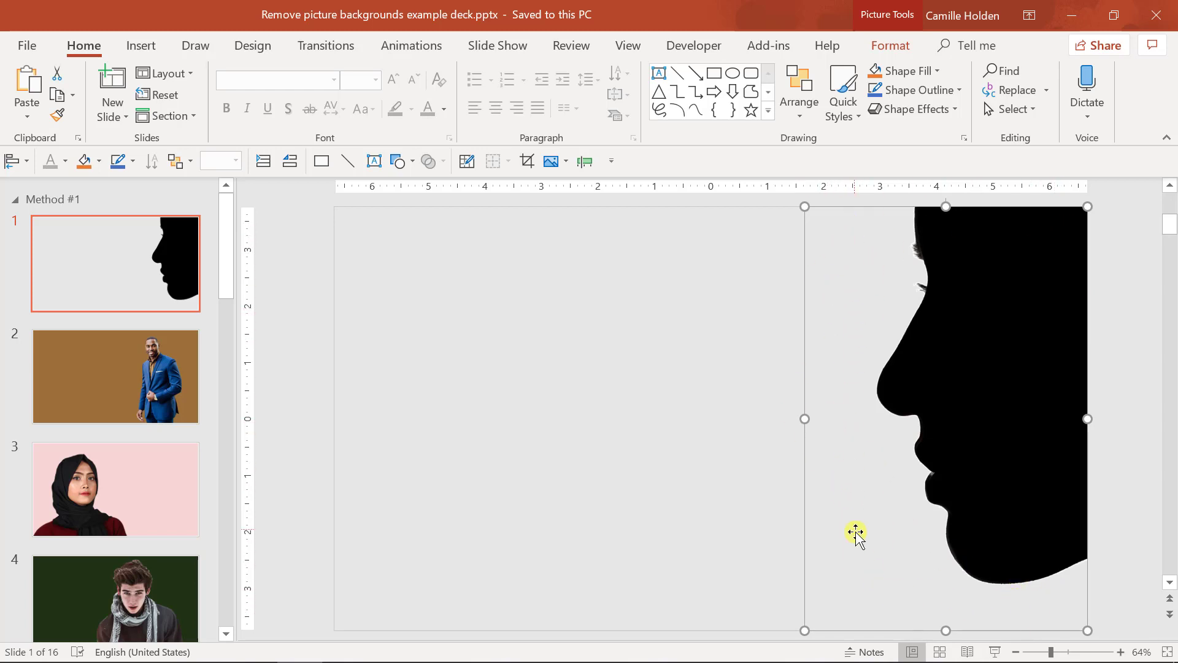
click(1126, 469)
Reset slide 2's man photo to restore its street background, then select slide 3's portrait.
click(1172, 467)
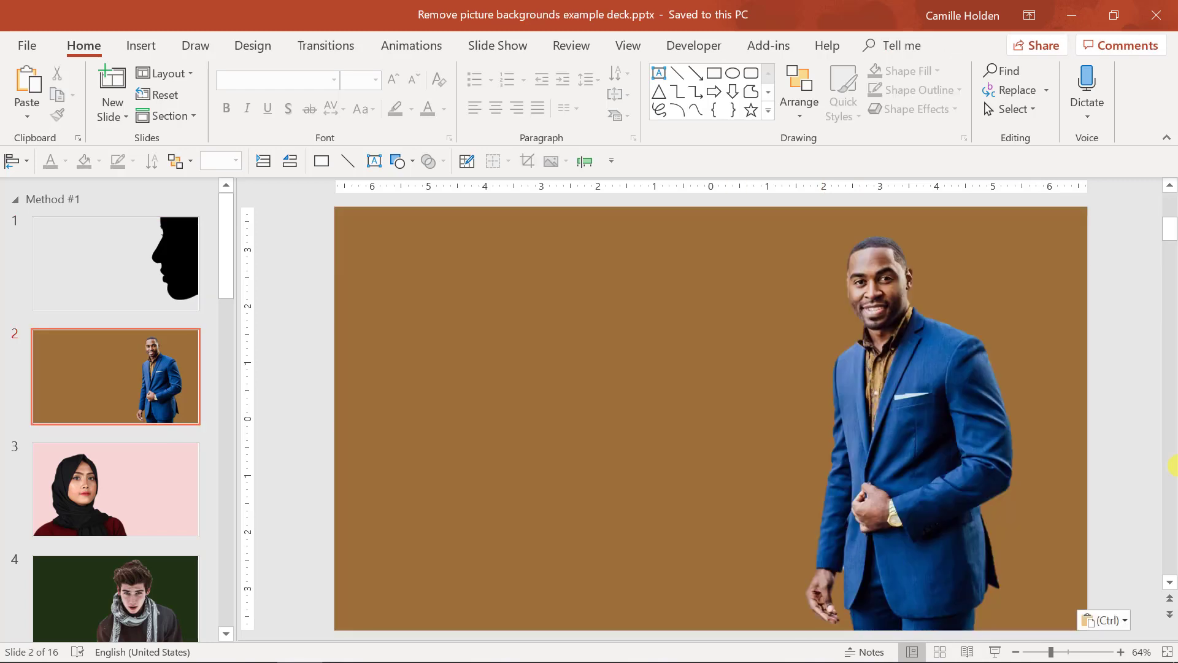
click(912, 409)
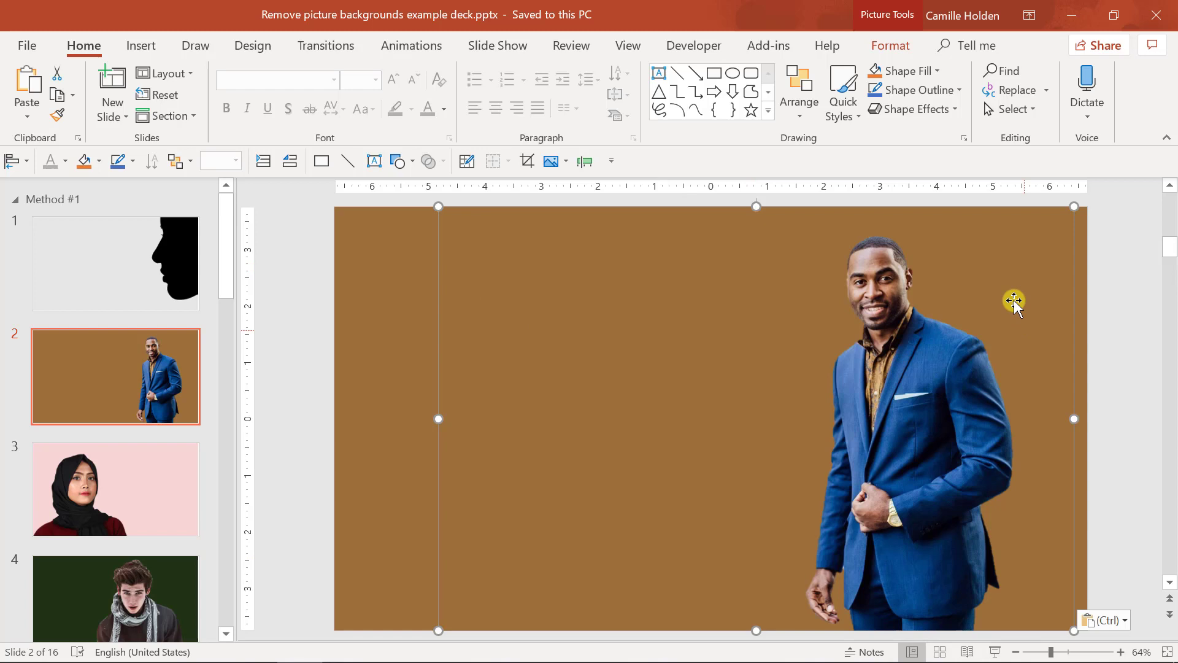
click(895, 47)
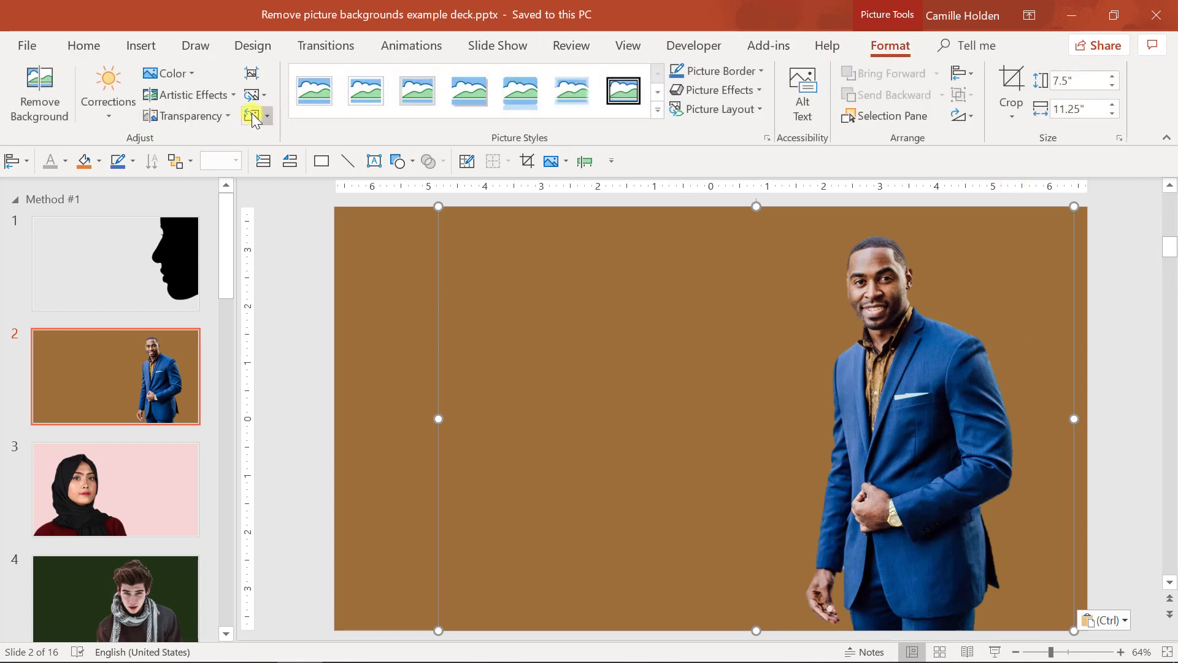
click(252, 116)
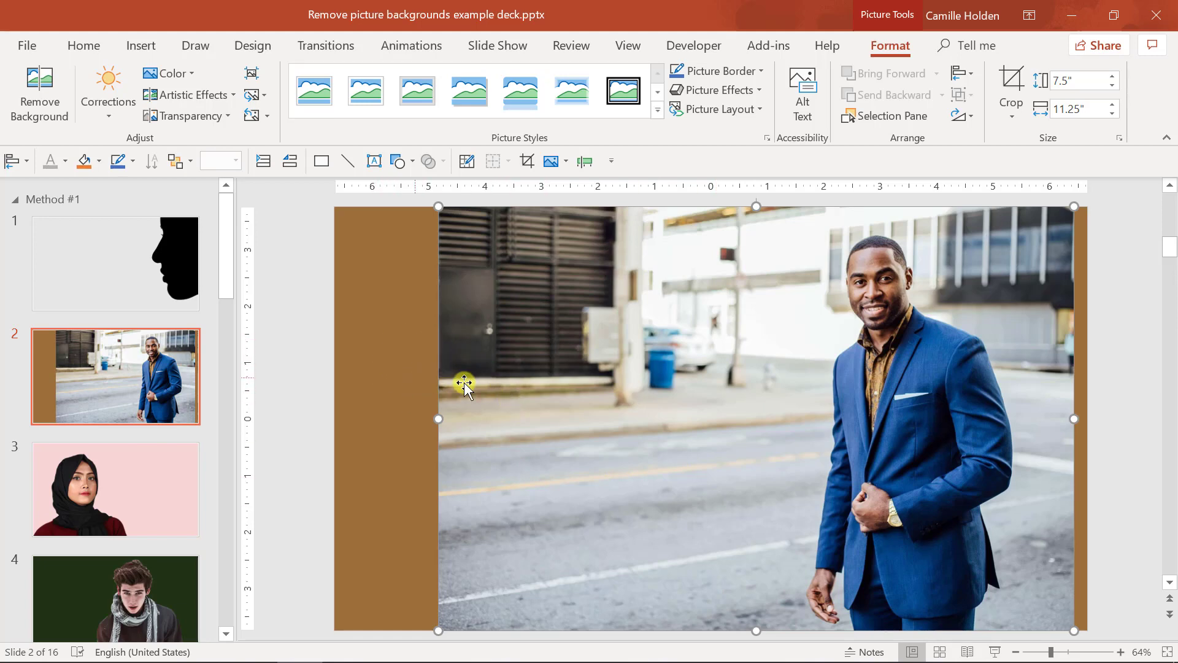
scroll(464, 384, down, 2)
click(514, 402)
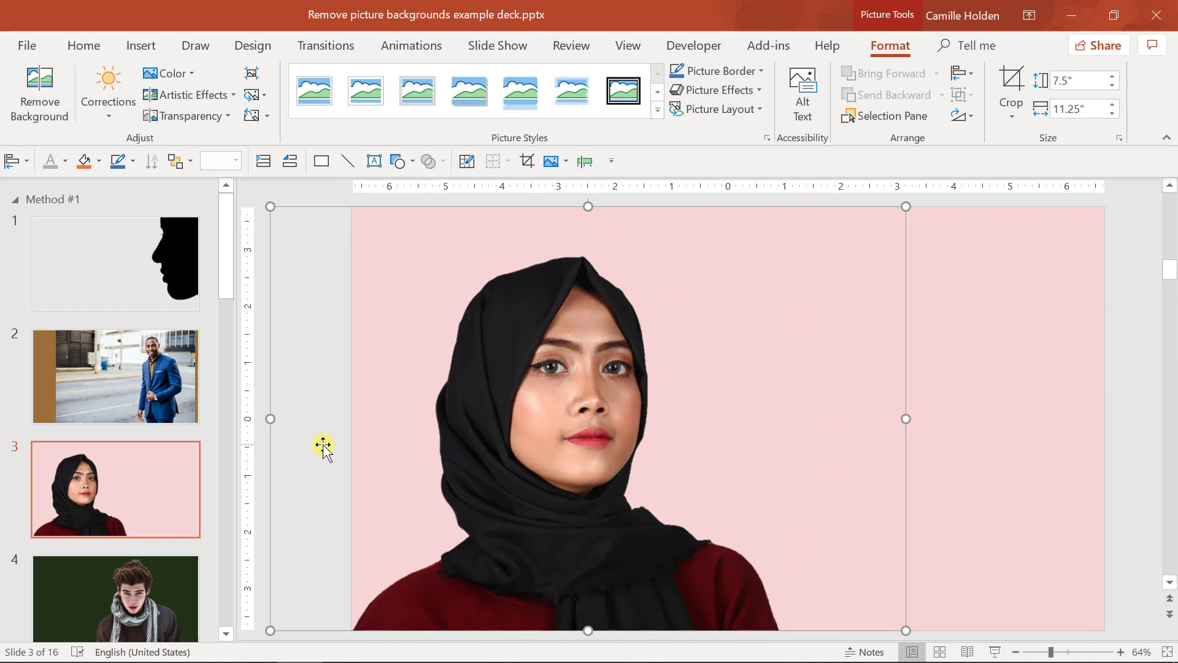
Scroll to slide 4, select its scarf portrait, then advance to slide 5's silhouette.
scroll(323, 444, down, 2)
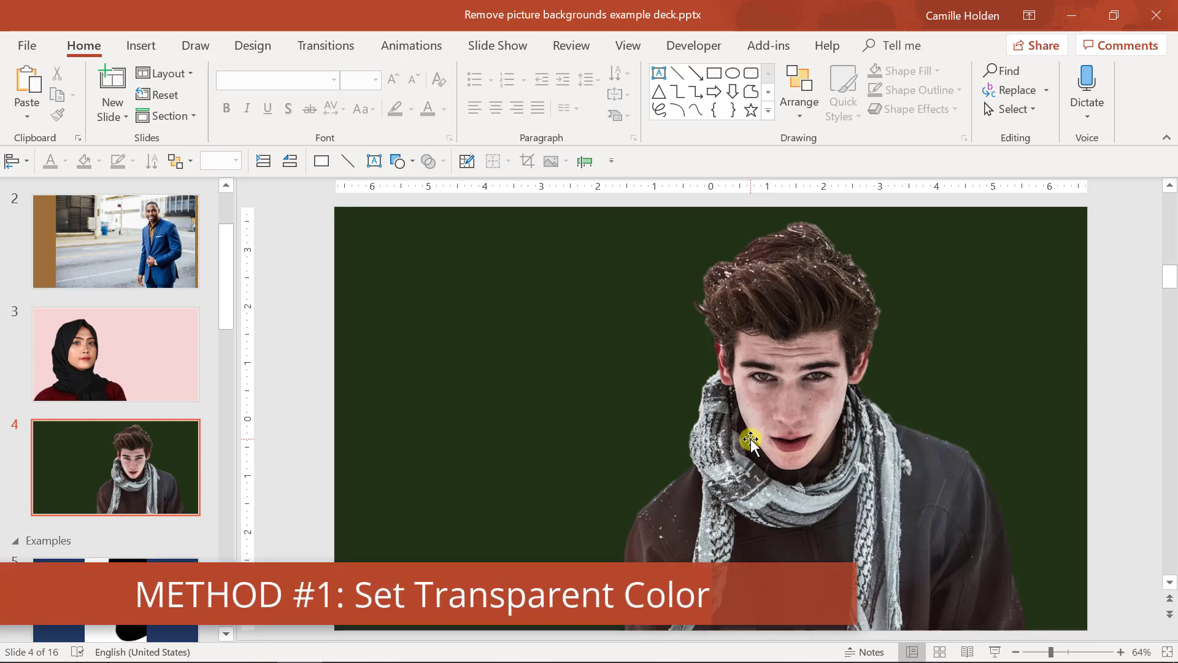
double_click(750, 439)
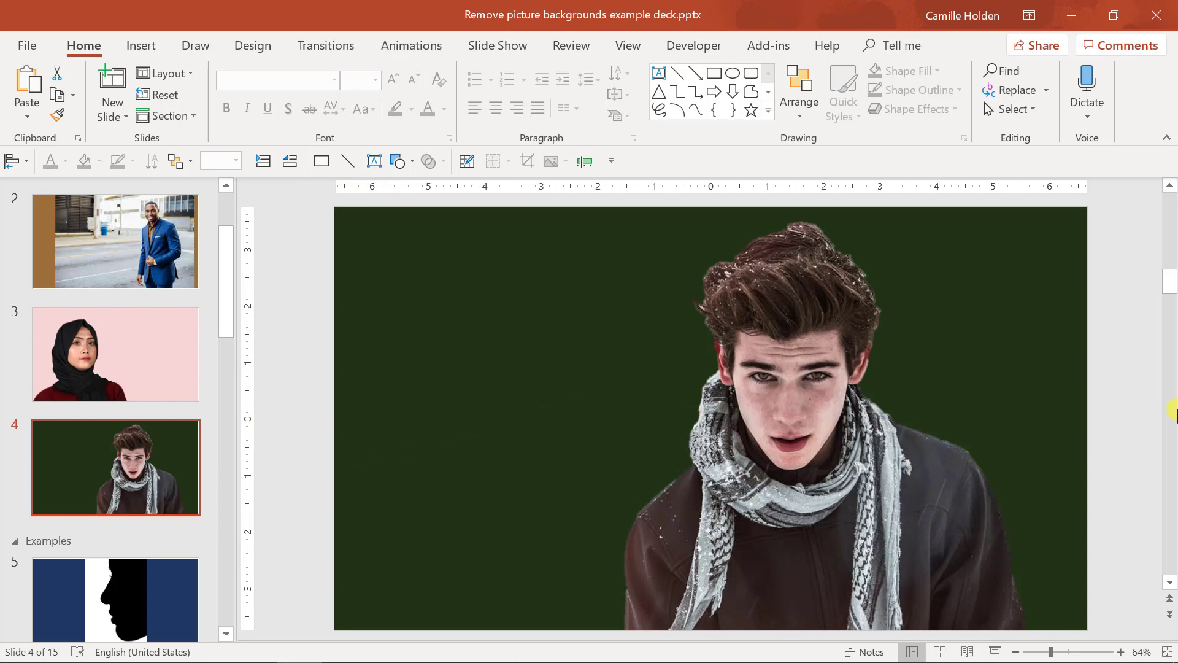
key(Page_Down)
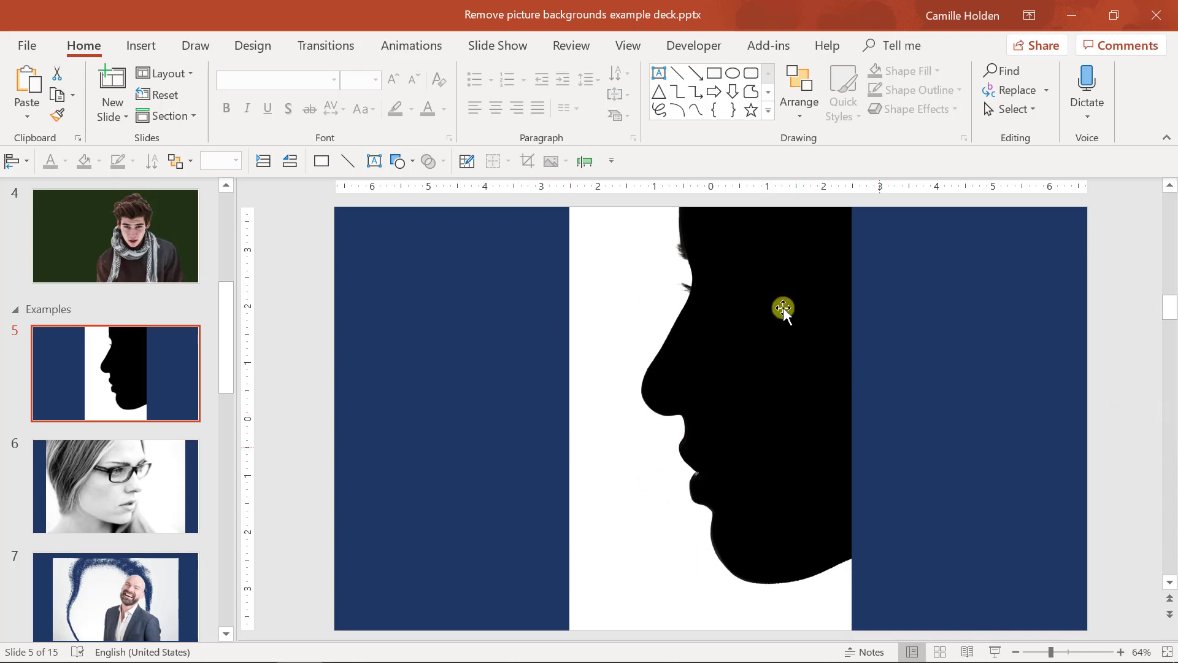
Activate Set Transparent Color from the Color menu for slide 5's silhouette picture.
click(687, 535)
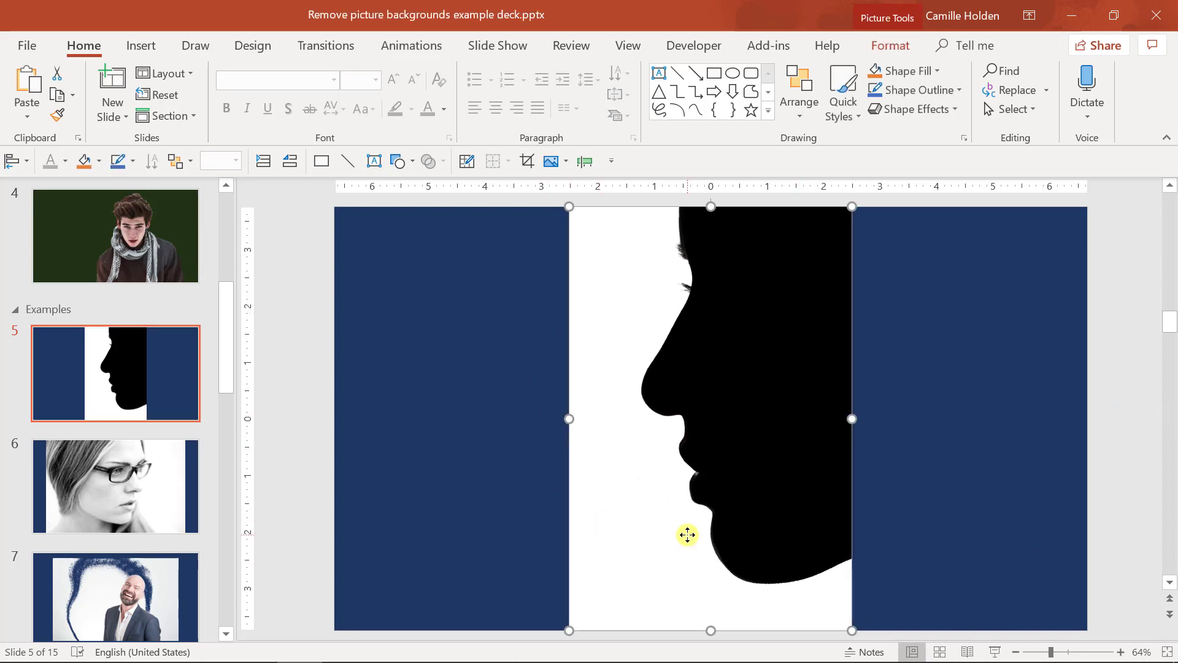
click(902, 43)
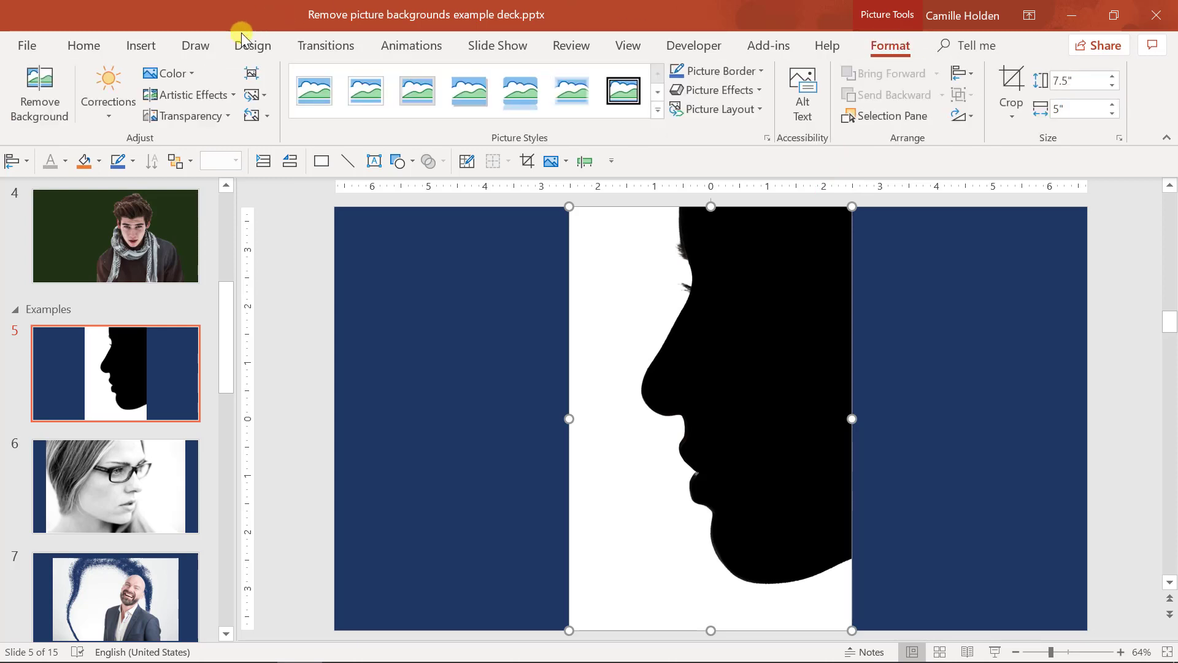
click(175, 73)
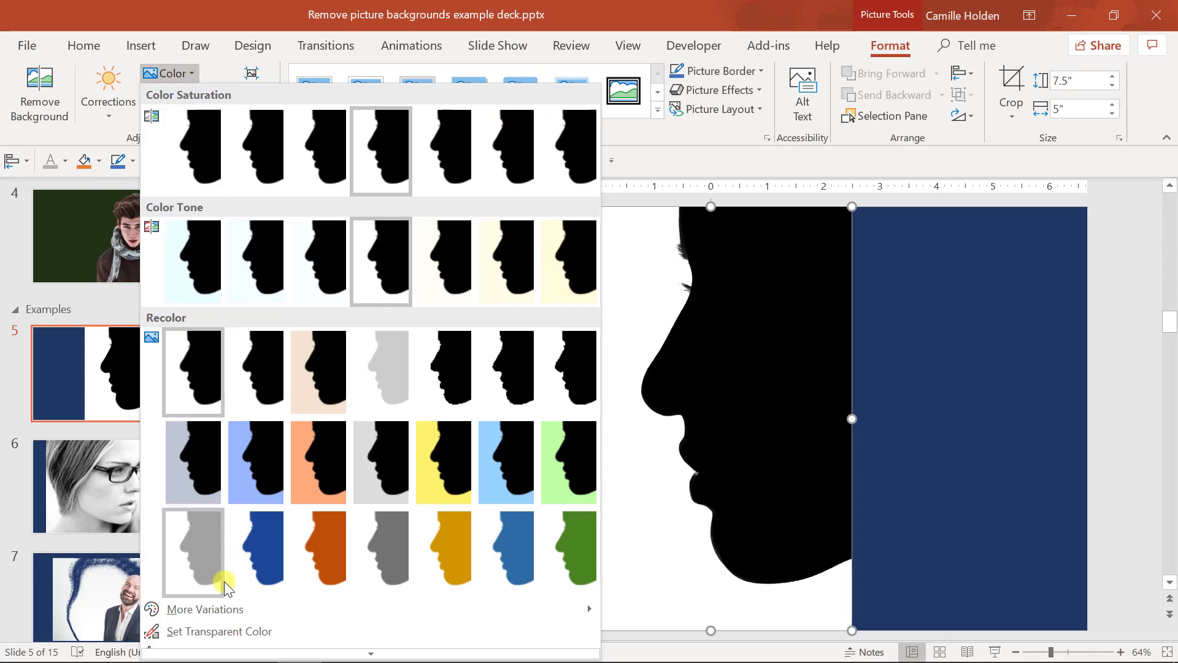
click(254, 633)
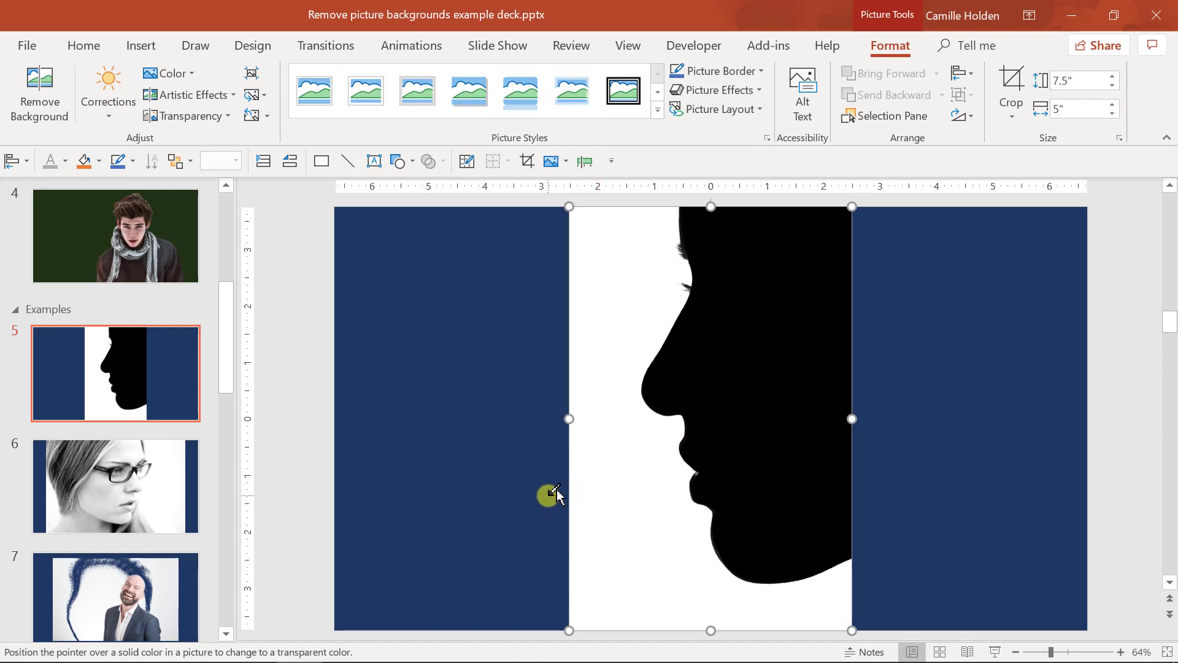
Make the silhouette's white background transparent, then advance to slide 6.
click(621, 305)
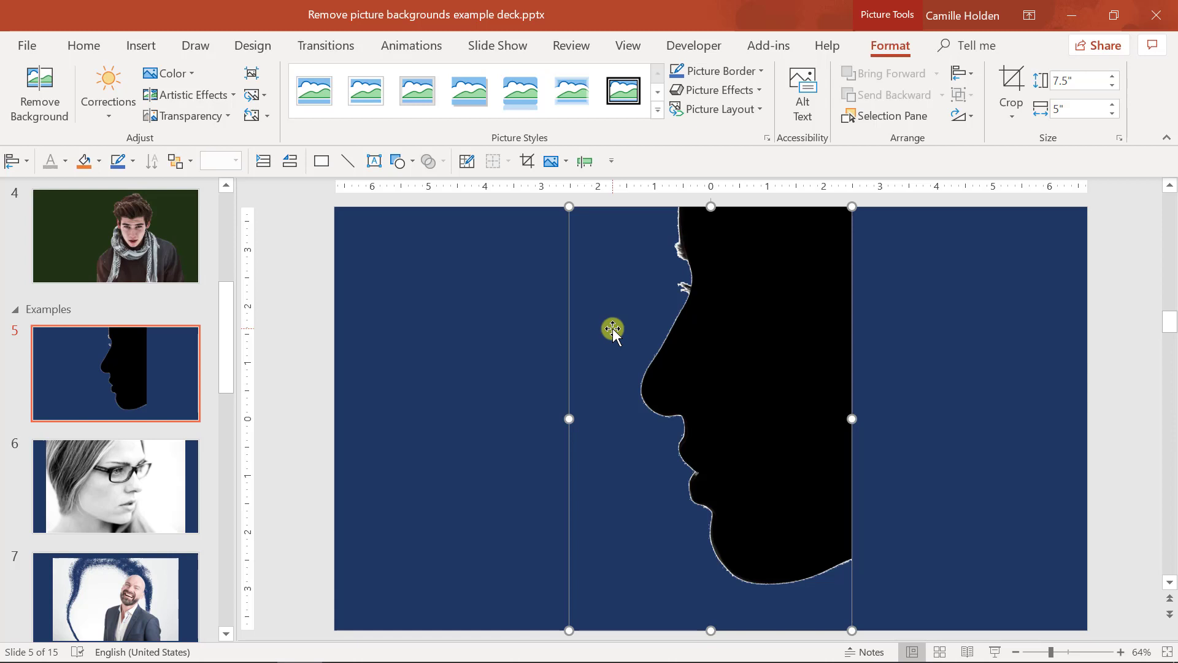
key(Page_Down)
Make slide 6 portrait's white background transparent, then scroll ahead through the later slides.
double_click(613, 328)
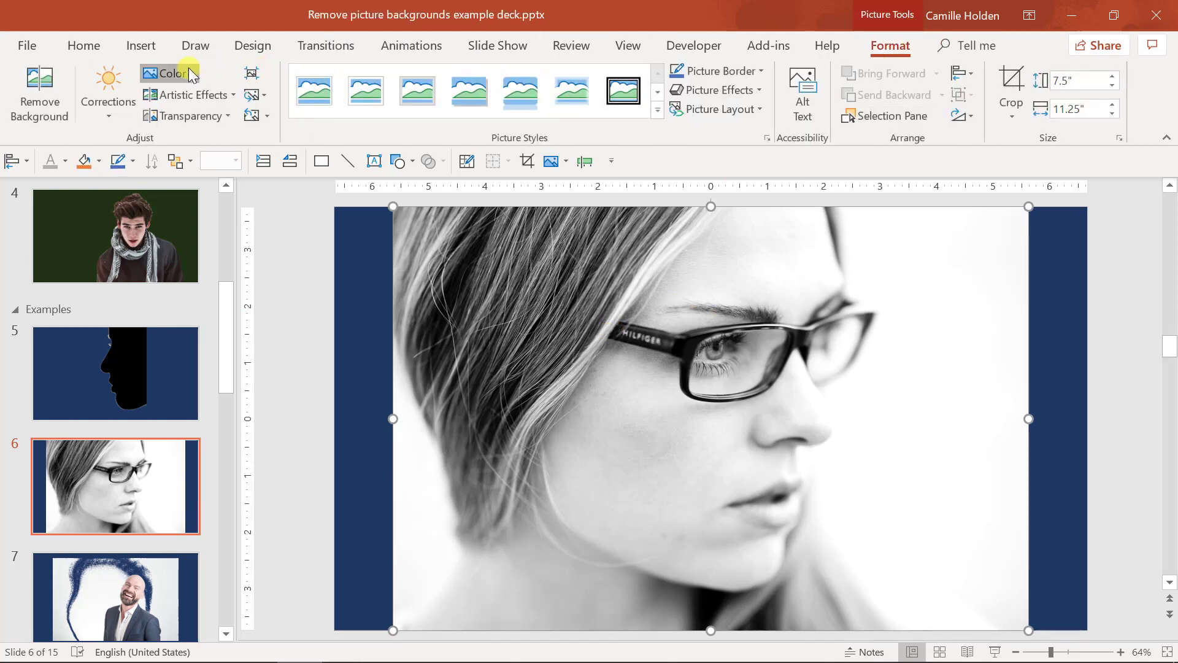
click(169, 73)
click(231, 493)
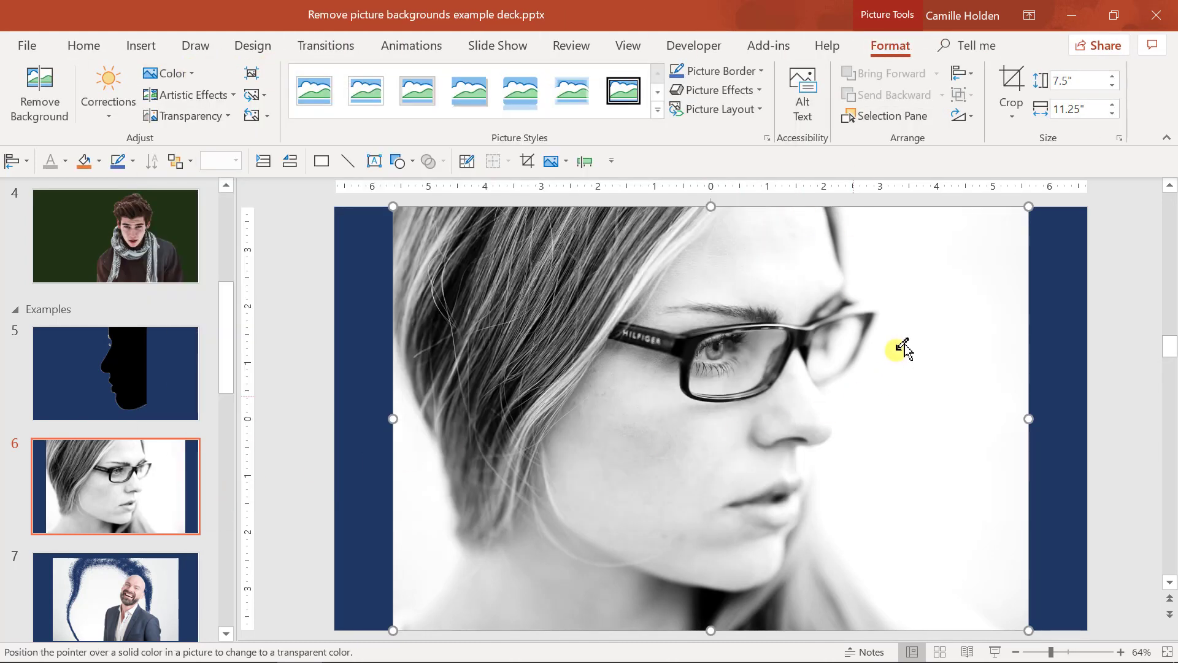
click(921, 397)
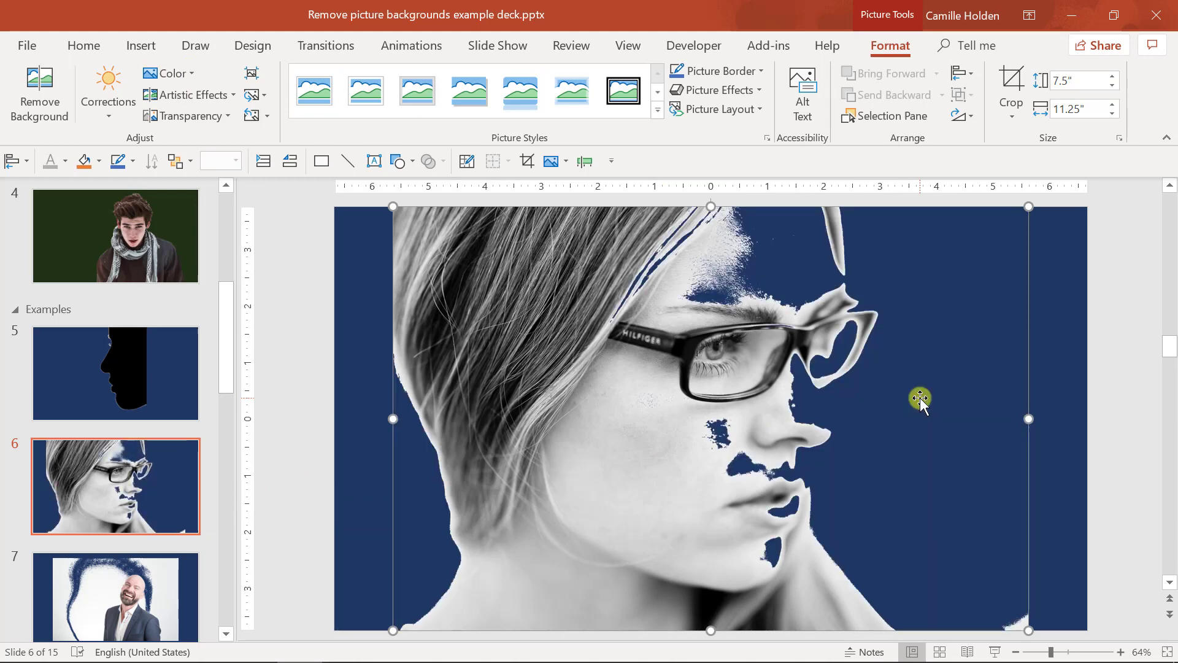
scroll(1116, 447, down, 1)
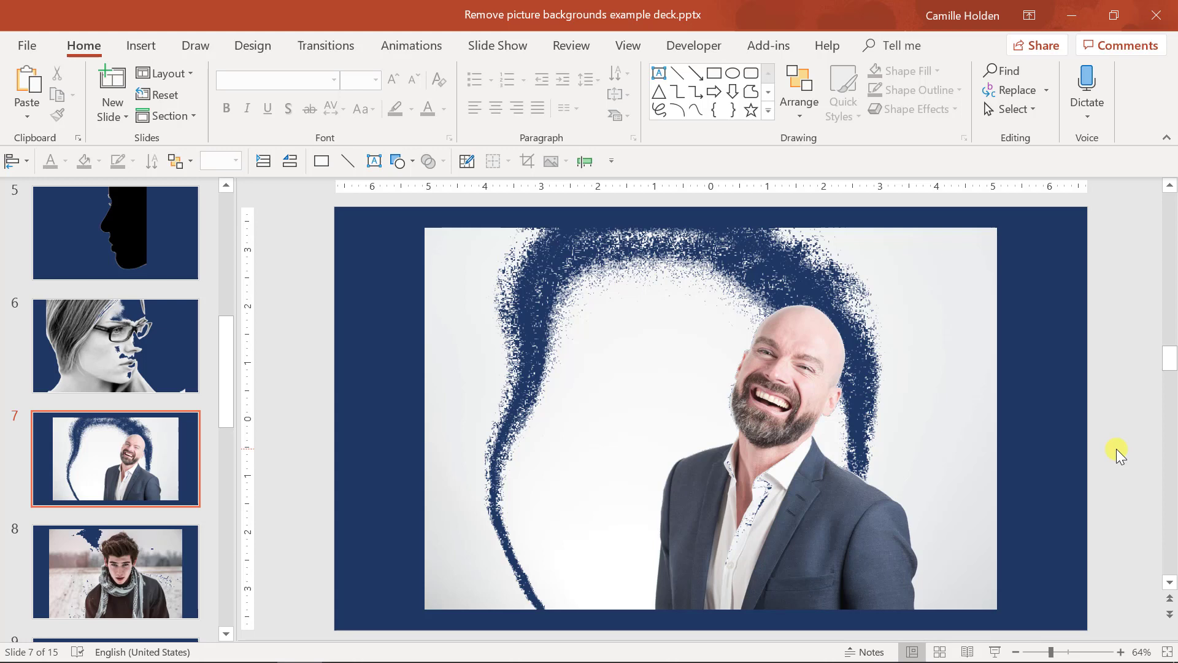
scroll(632, 395, down, 1)
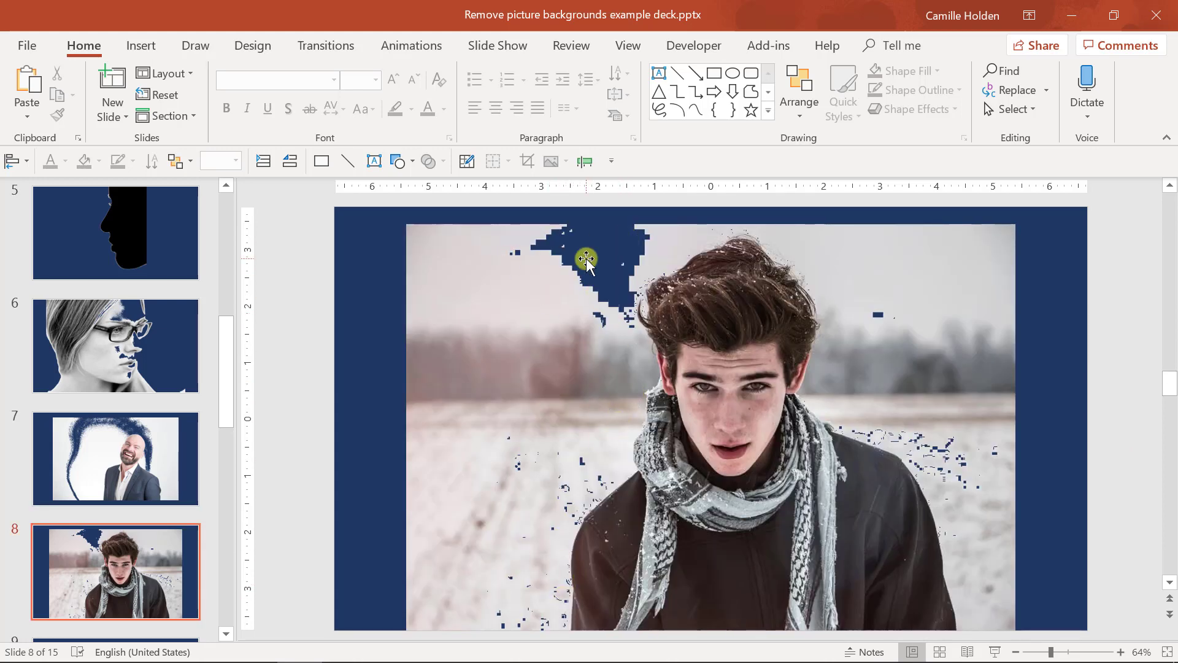
scroll(586, 259, down, 1)
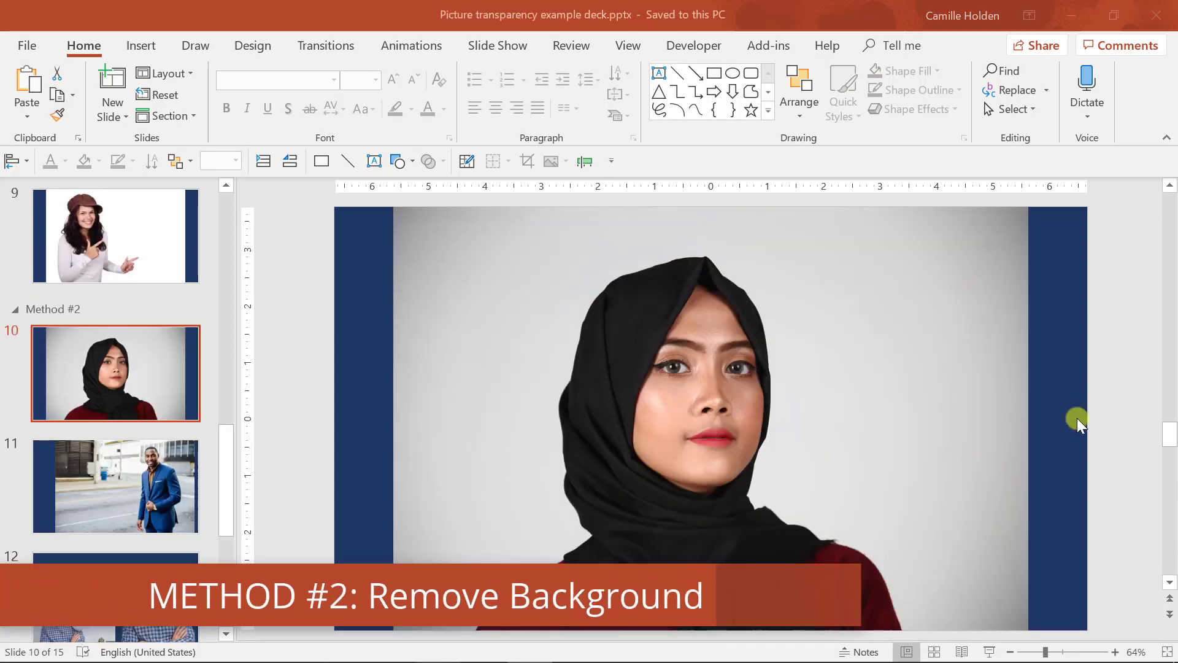
Start Remove Background on slide 10's headscarf portrait and switch to Mark Areas to Keep.
click(692, 366)
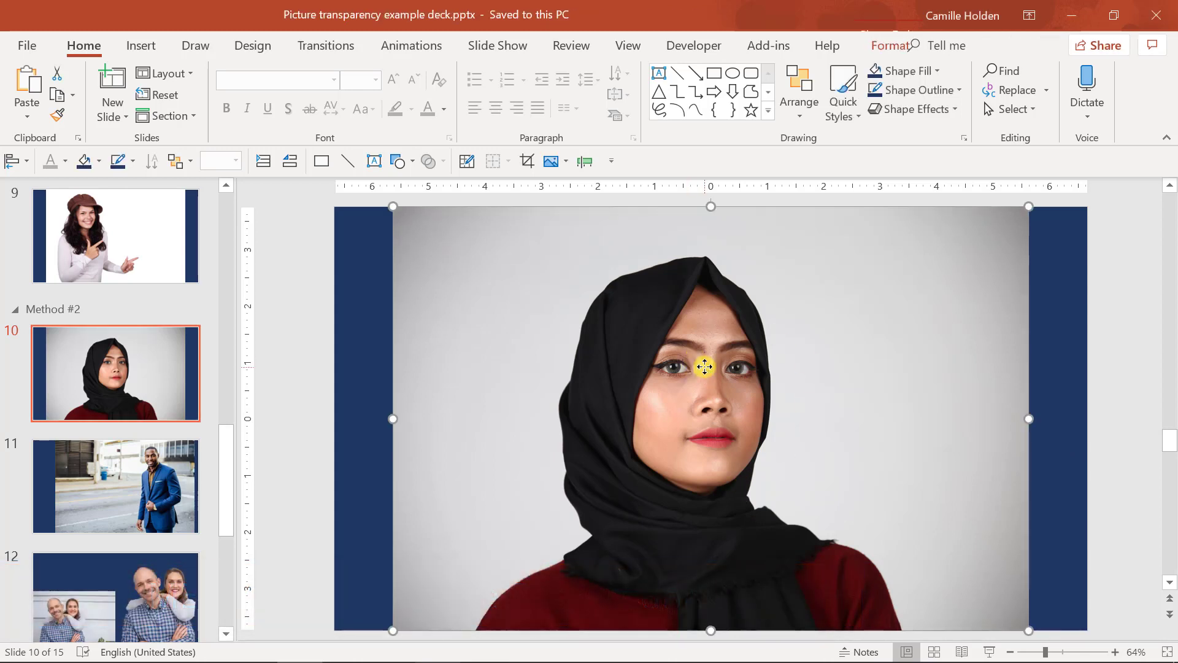
click(903, 46)
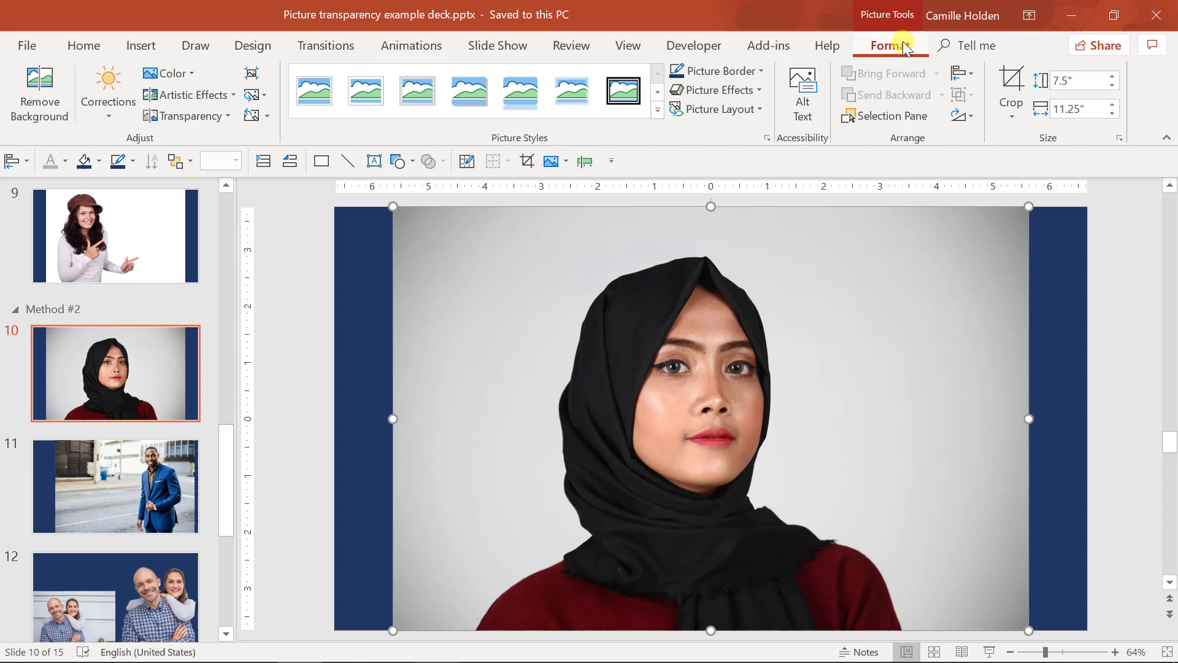
click(46, 109)
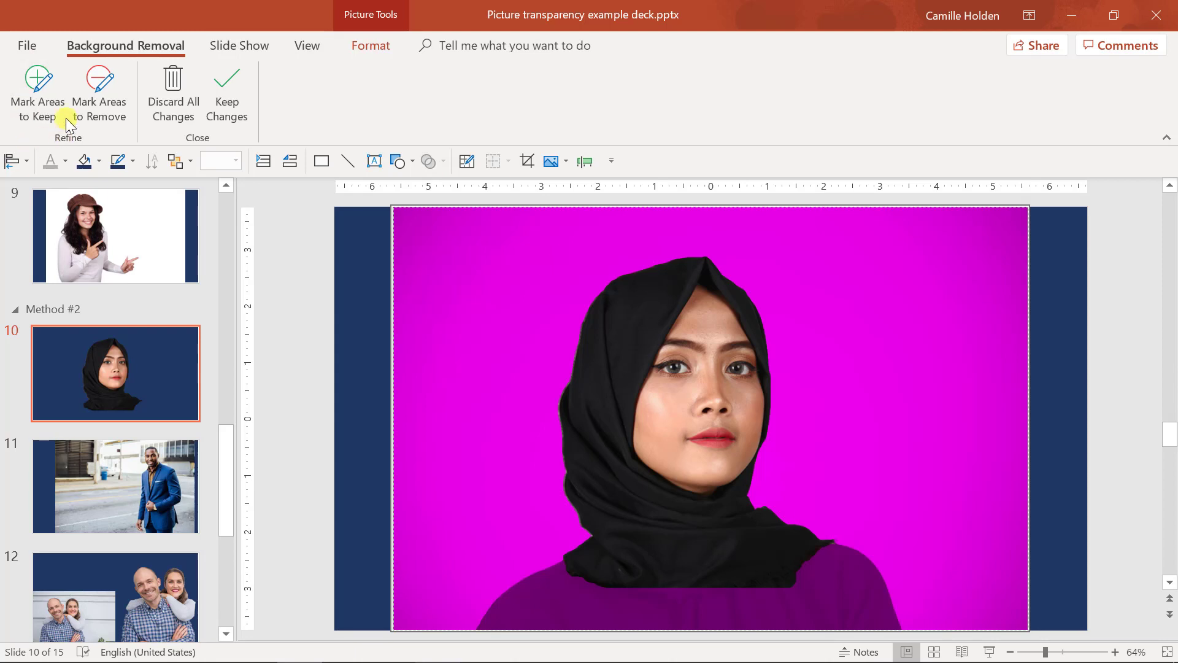
click(34, 123)
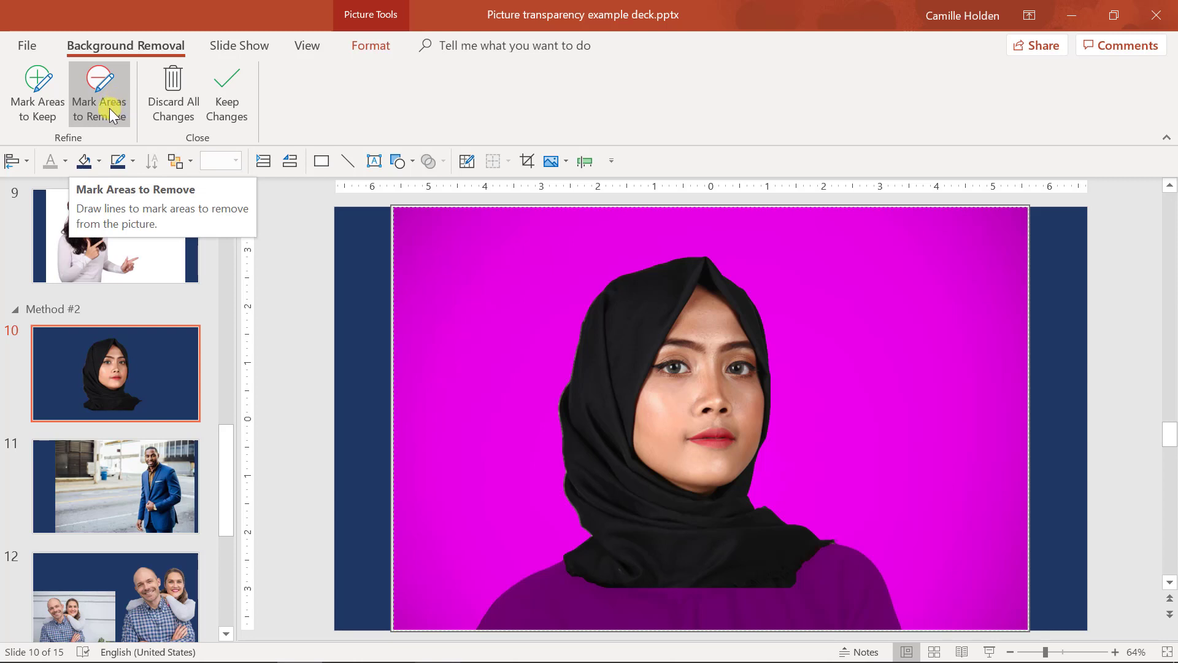
Mark the woman's shoulders and red top as areas to keep.
click(22, 113)
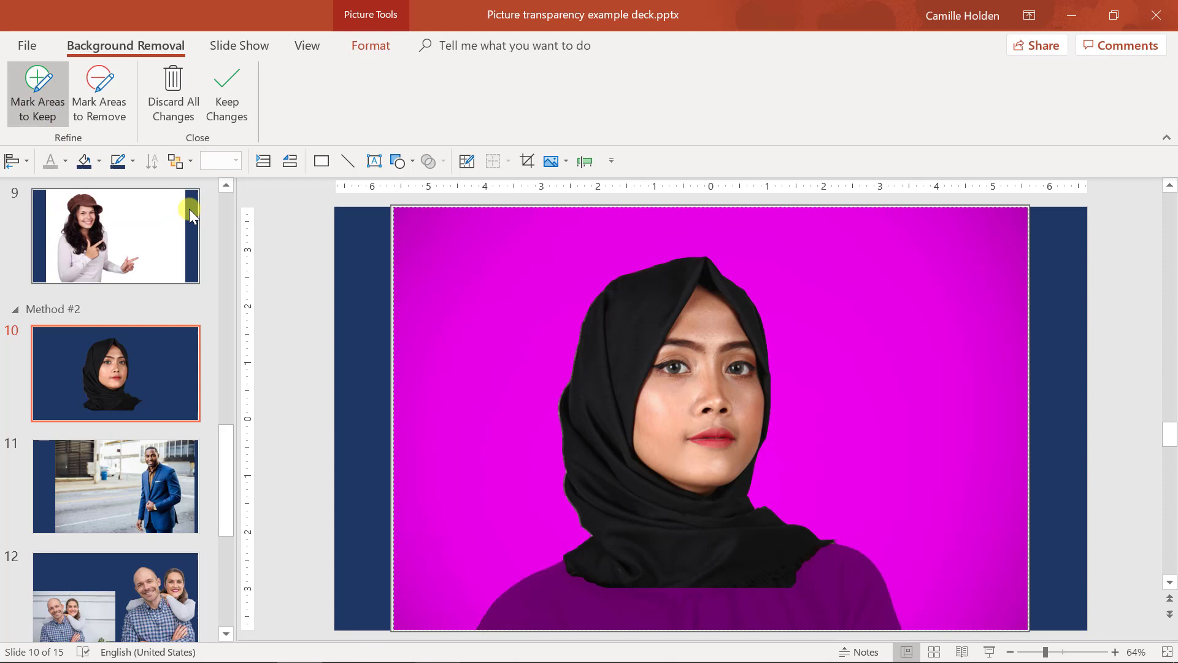
mouse_move(454, 312)
mouse_down()
mouse_move(441, 305)
mouse_move(451, 303)
mouse_up()
mouse_move(604, 562)
mouse_down()
mouse_move(555, 555)
mouse_move(573, 565)
mouse_move(523, 584)
mouse_move(491, 621)
mouse_move(884, 627)
mouse_move(886, 604)
mouse_move(856, 552)
mouse_move(663, 586)
mouse_move(552, 562)
mouse_up()
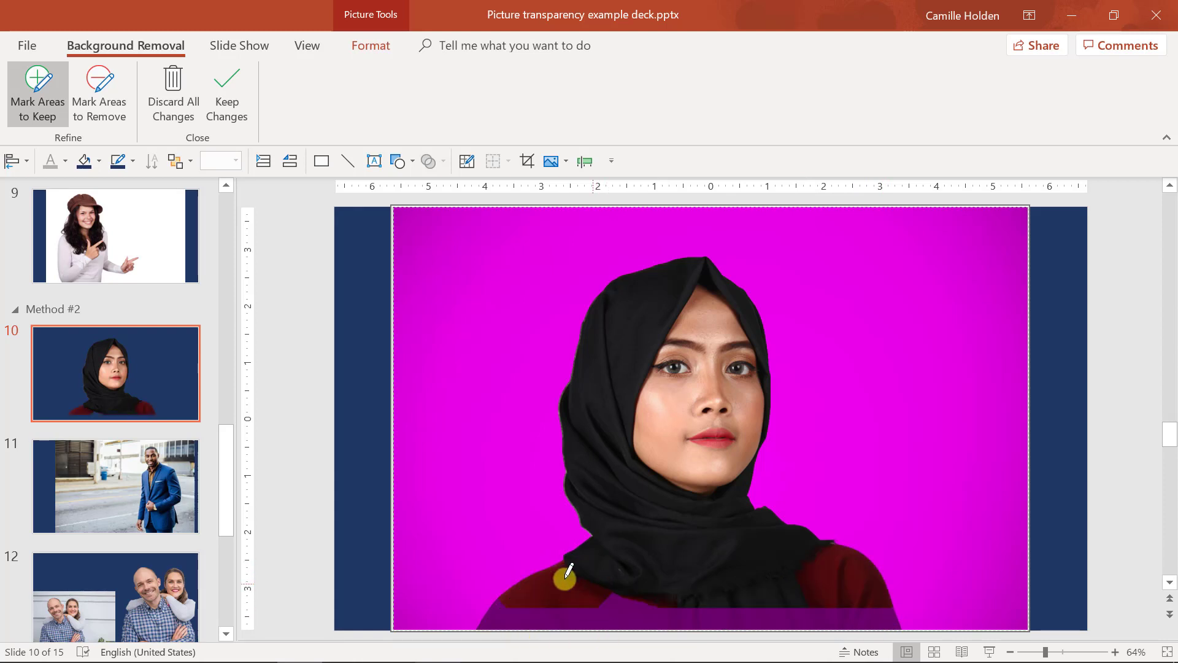
drag(514, 463, 515, 462)
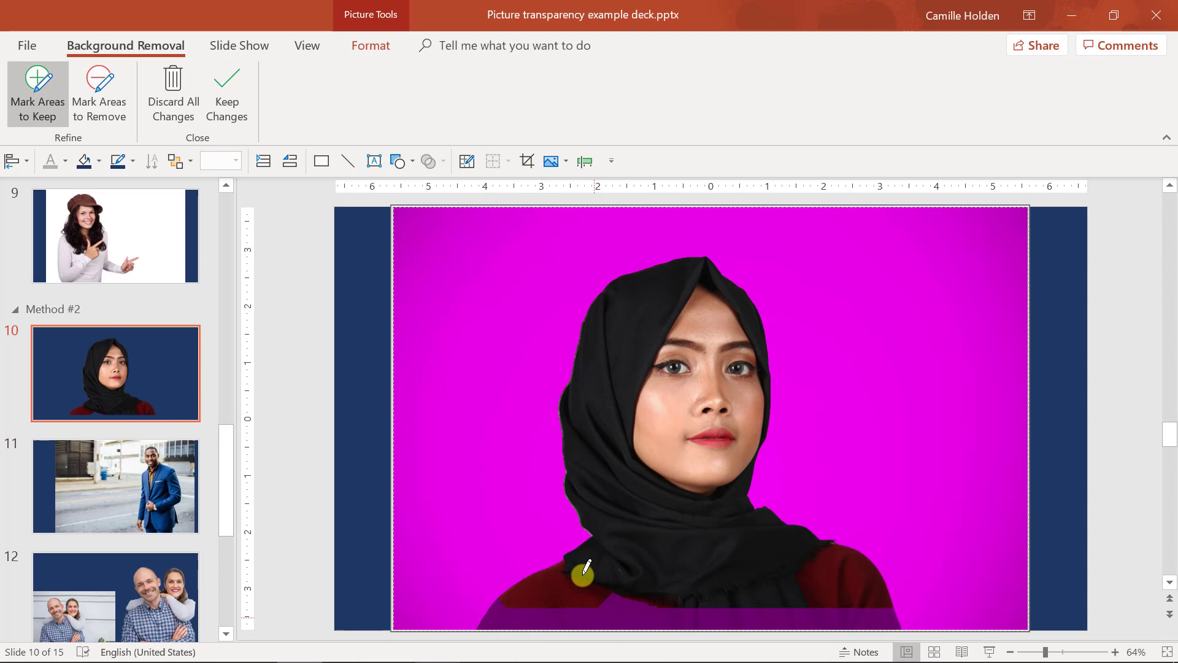
mouse_move(500, 603)
mouse_down()
mouse_move(491, 614)
mouse_move(573, 620)
mouse_move(894, 616)
mouse_move(498, 608)
mouse_up()
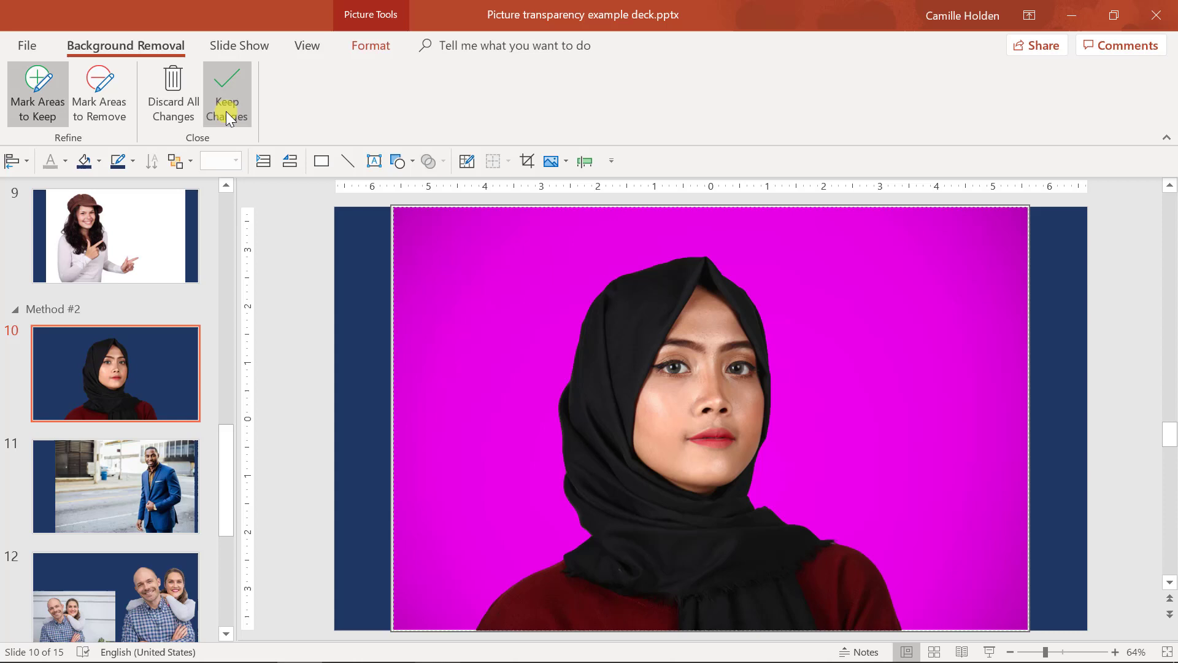
Keep the background removal changes on the portrait, then move to slide 11.
click(303, 363)
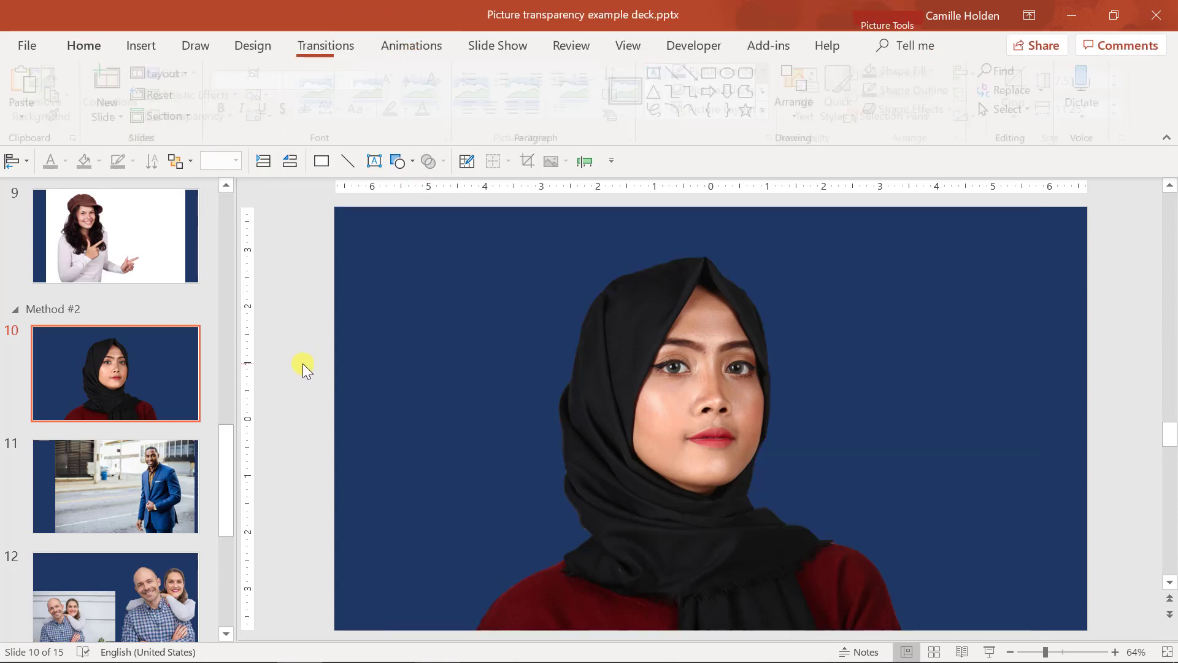
double_click(748, 540)
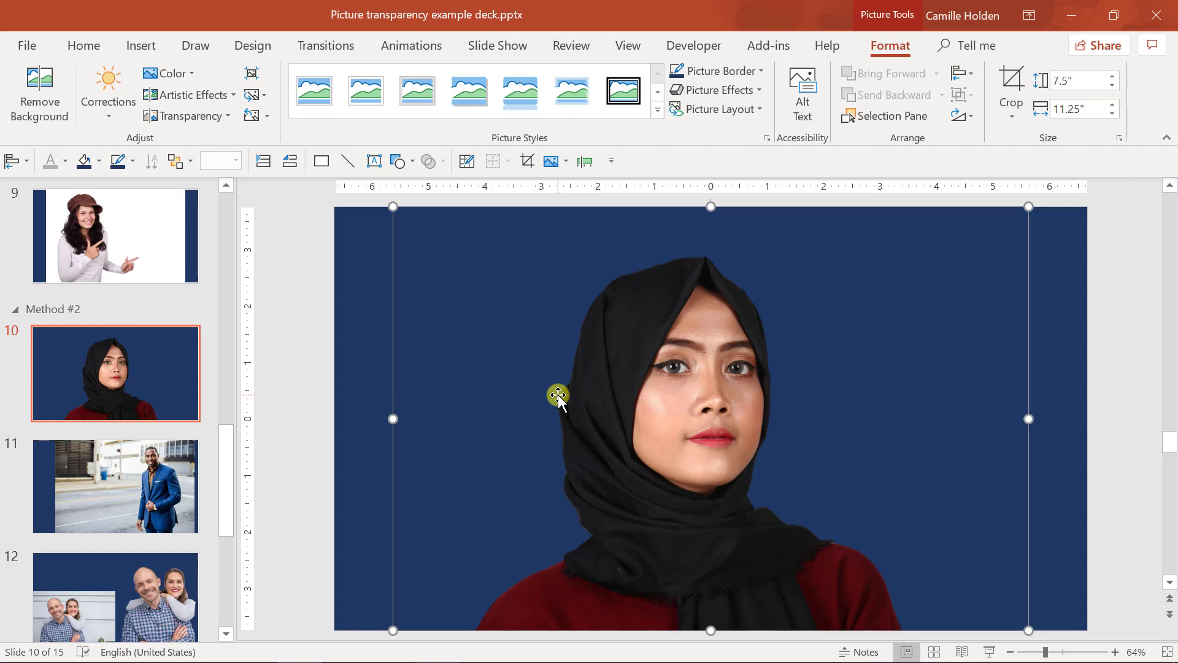
click(147, 498)
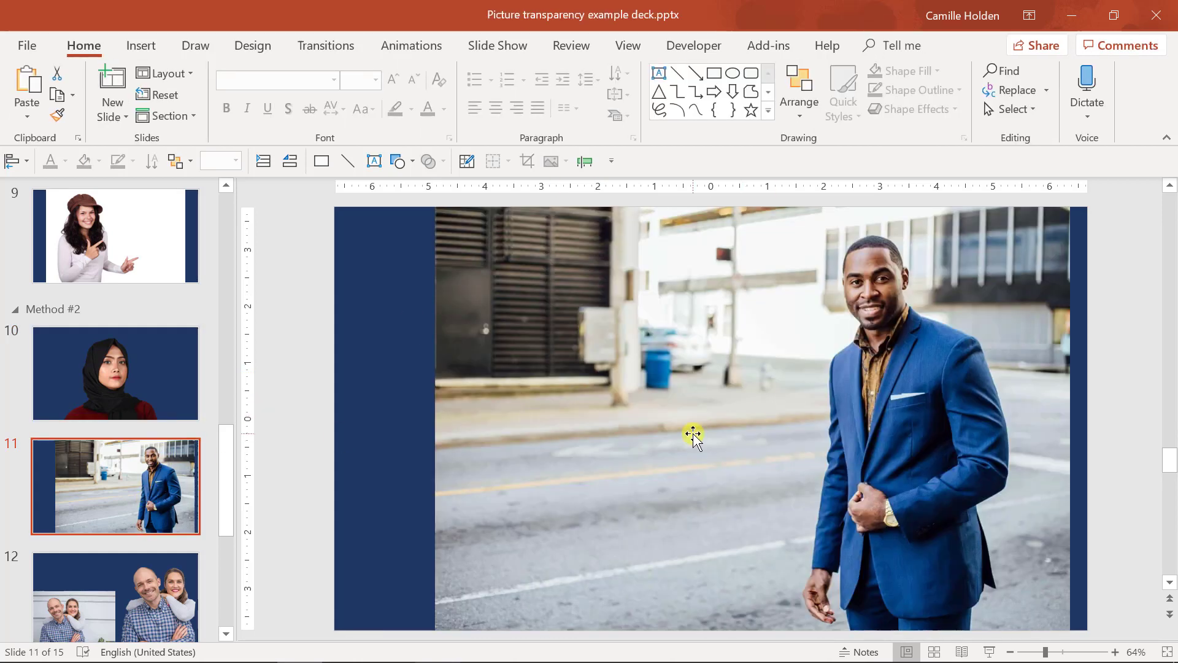
Start Remove Background on slide 11's man street photo and zoom in.
click(580, 424)
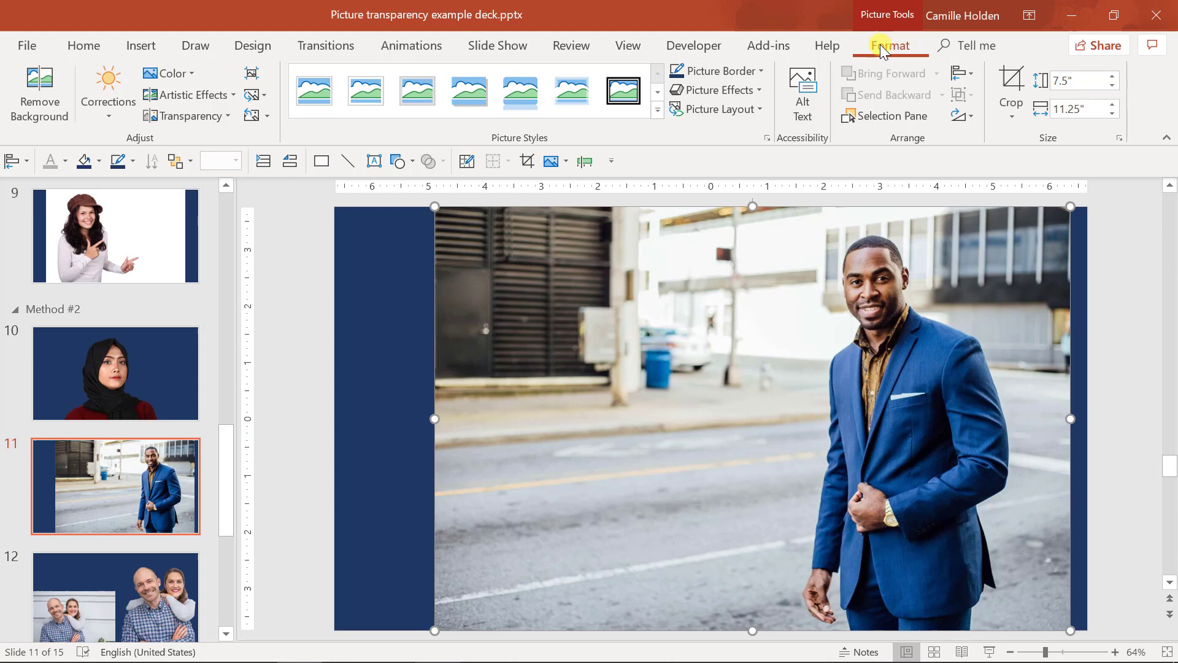
click(40, 93)
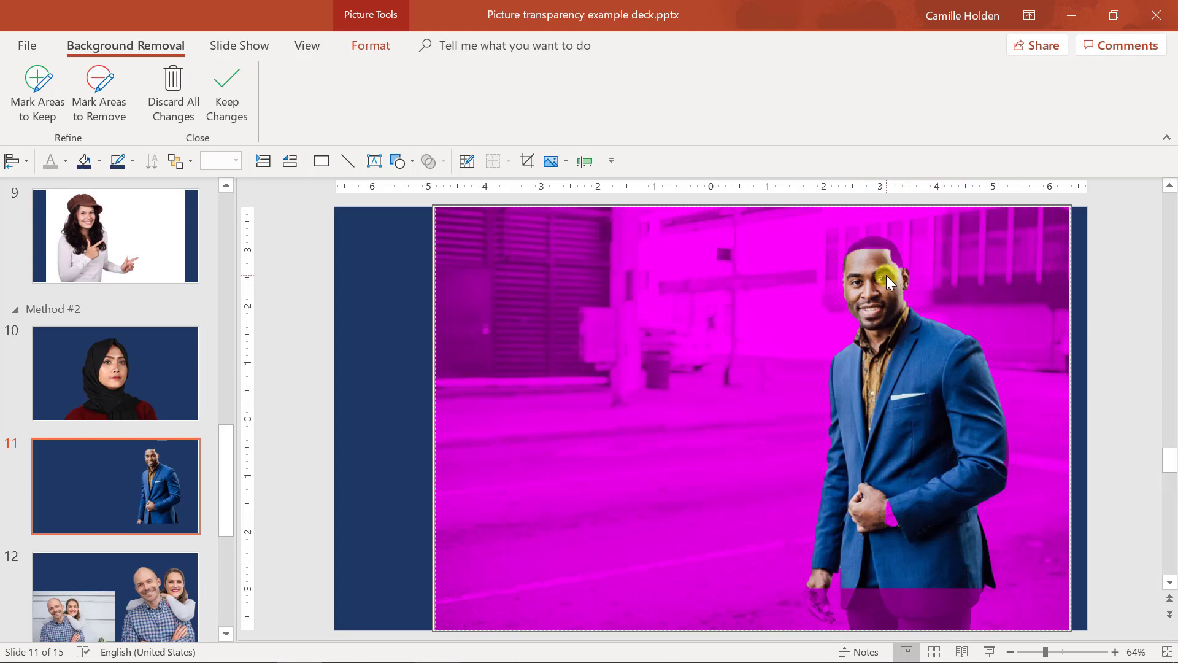
scroll(886, 275, up, 1)
scroll(886, 275, up, 3)
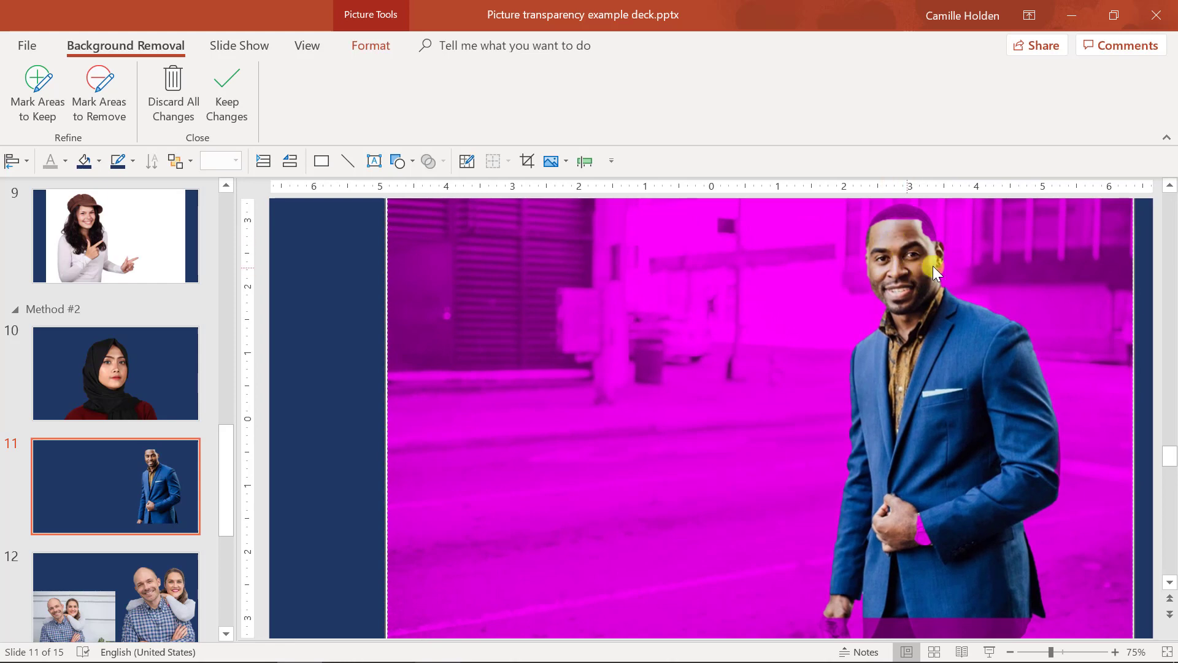
scroll(935, 252, up, 8)
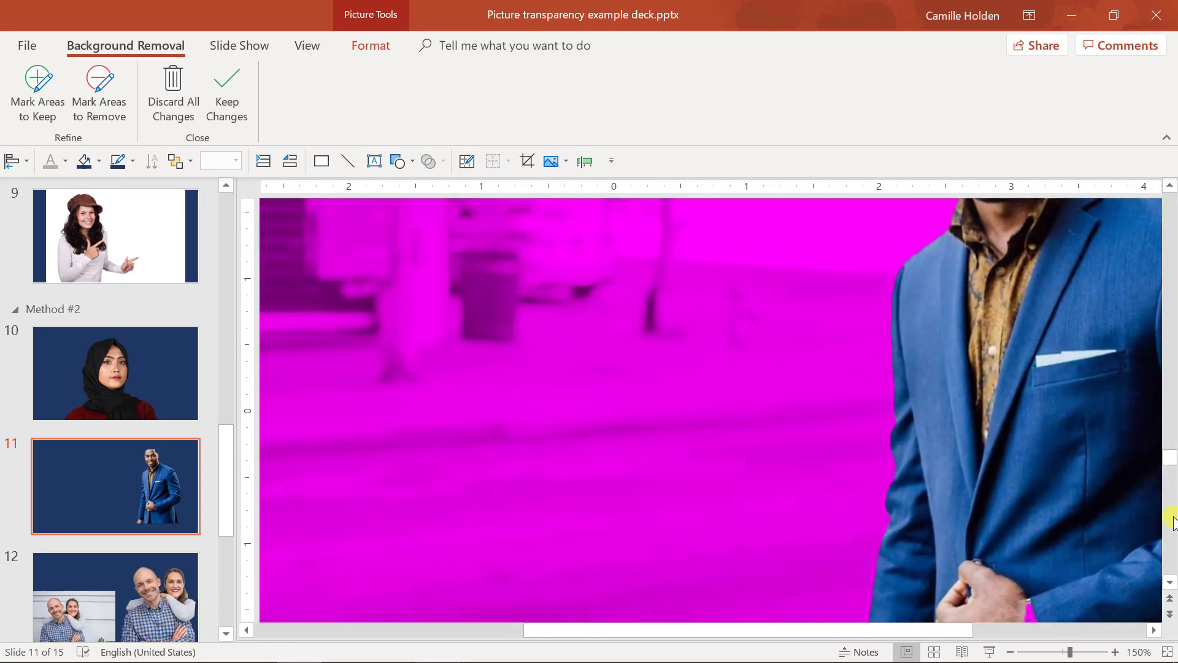
scroll(1118, 396, up, 3)
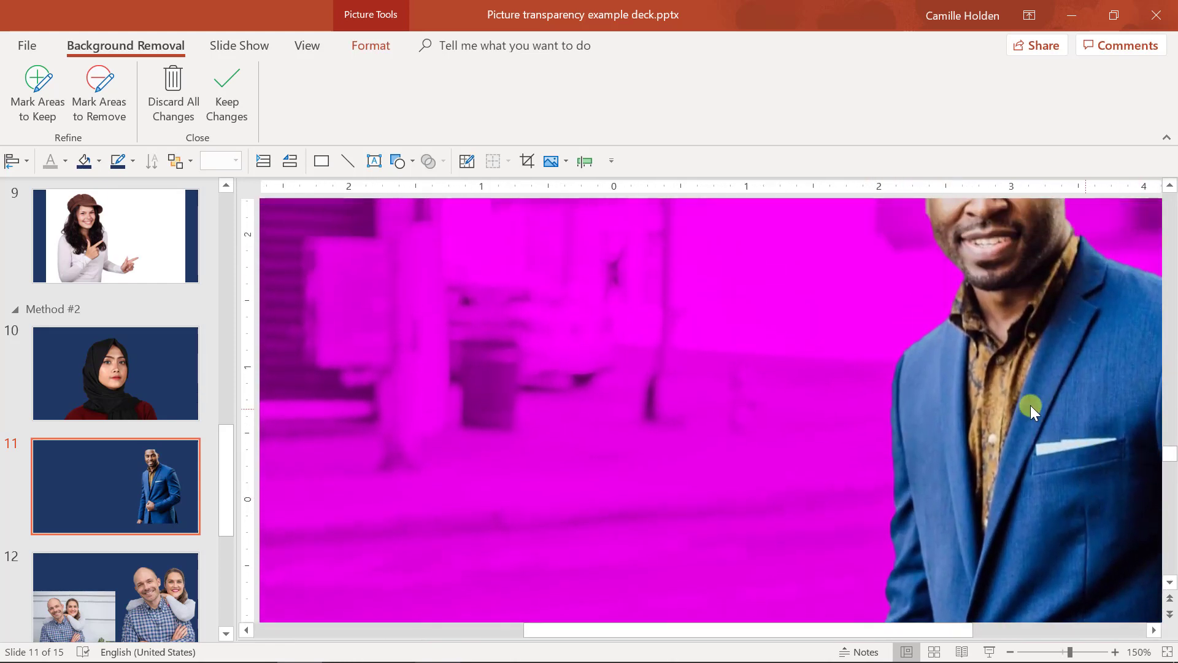
scroll(993, 404, up, 2)
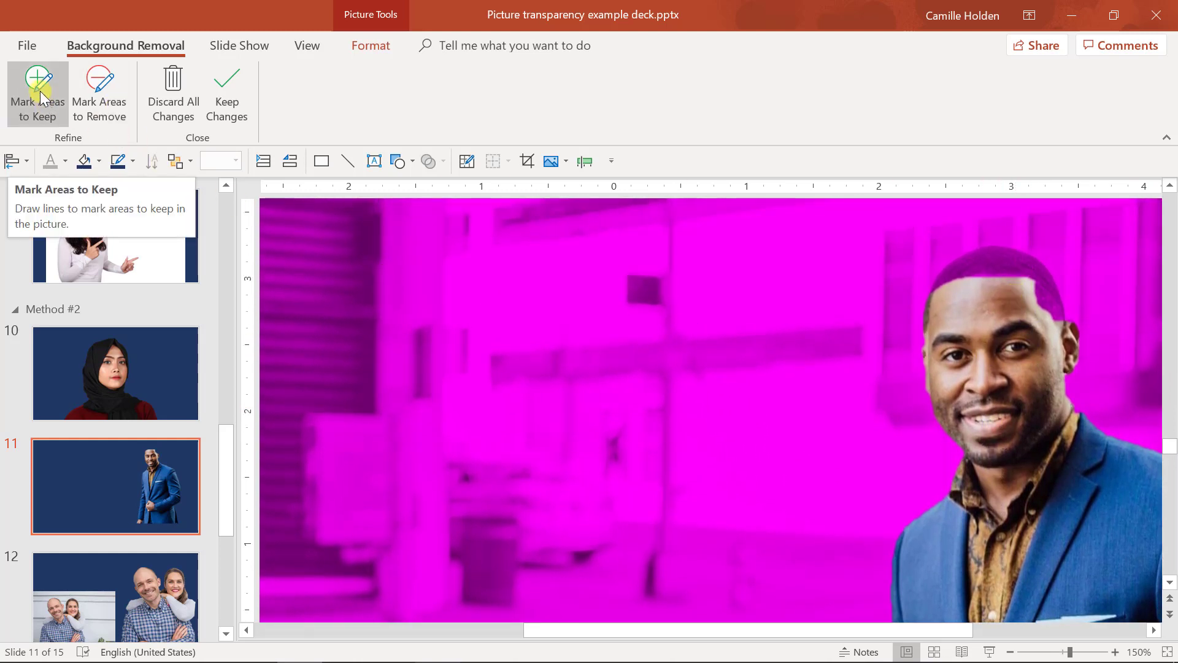
Mark the top of the man's hair and his wrist with watch as areas to keep.
click(40, 91)
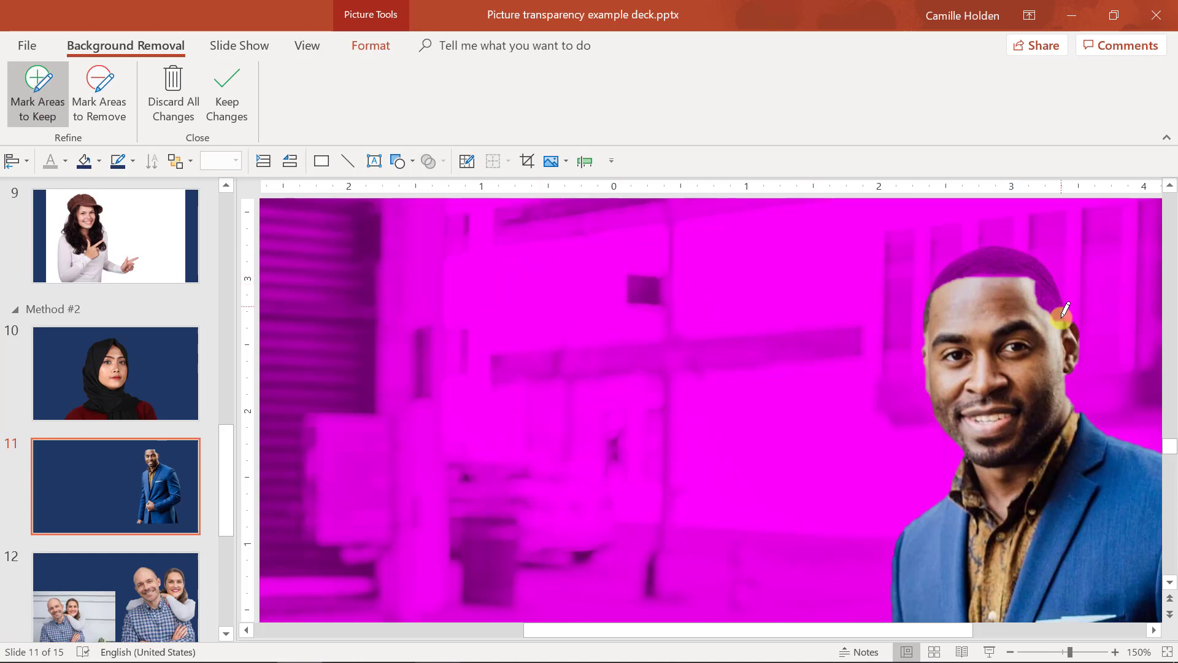
mouse_move(1062, 307)
mouse_down()
mouse_move(1045, 274)
mouse_move(997, 253)
mouse_move(964, 255)
mouse_move(945, 273)
mouse_move(1030, 274)
mouse_move(1054, 304)
mouse_up()
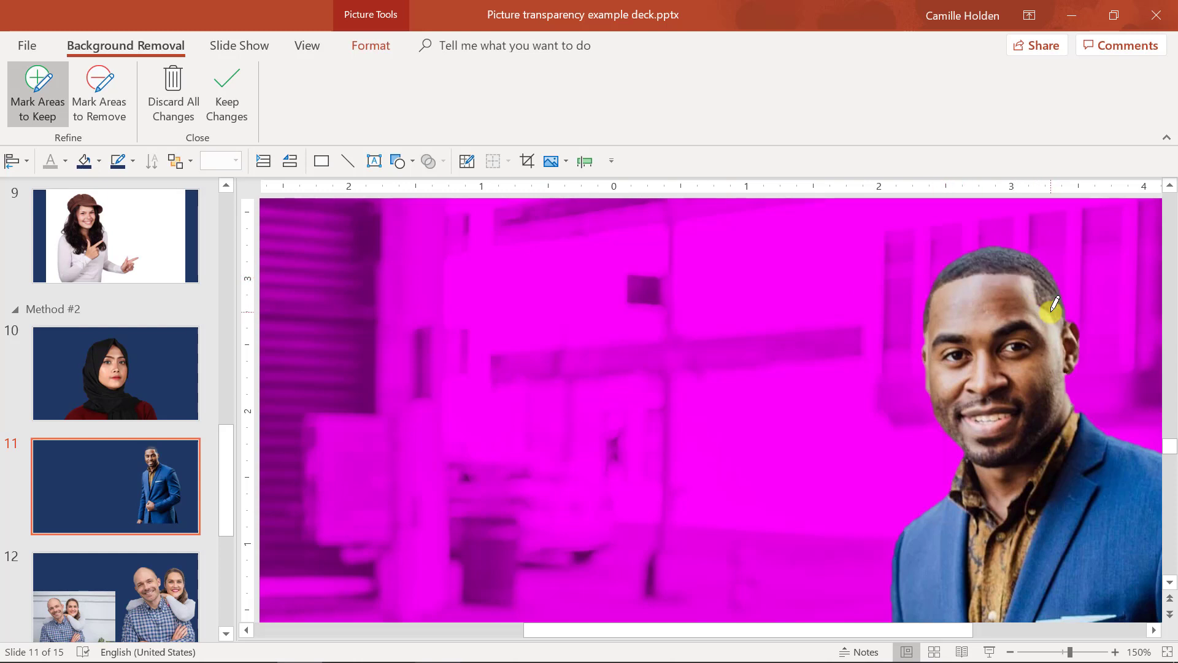
scroll(997, 405, down, 3)
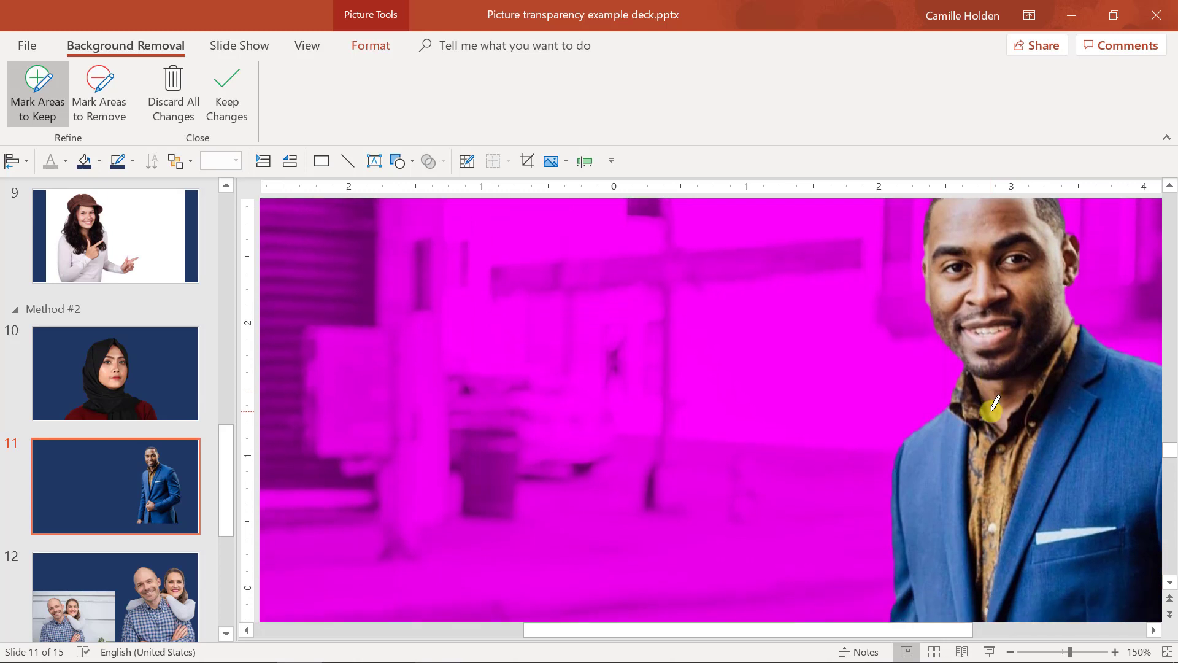
scroll(991, 408, down, 10)
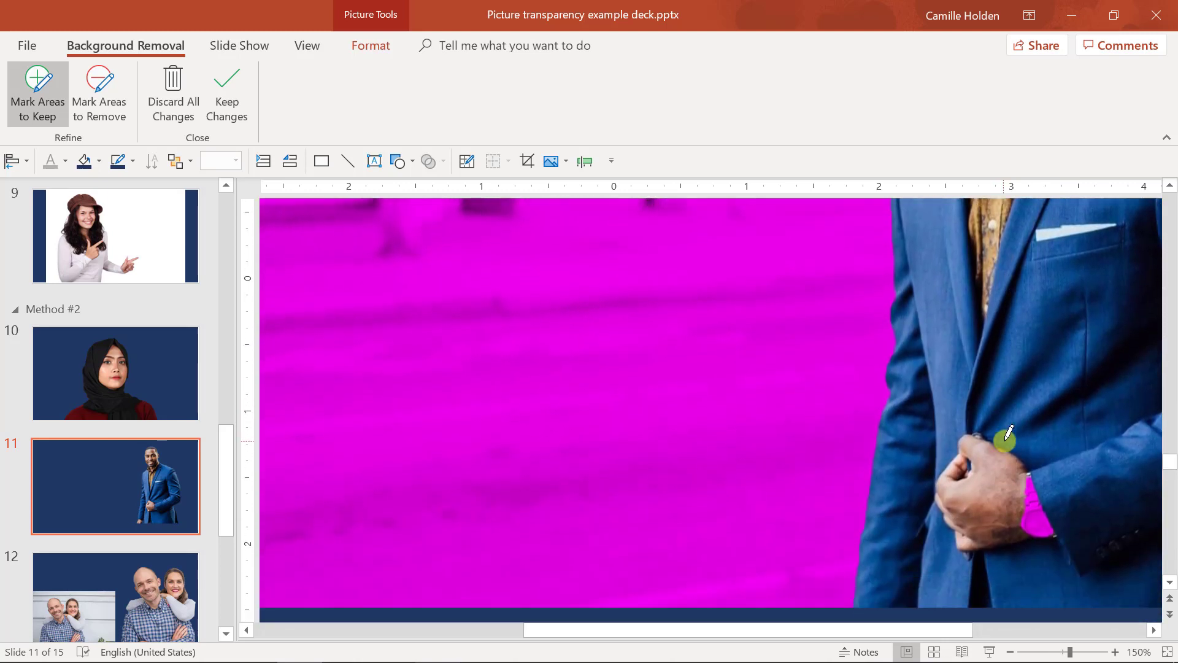
scroll(1008, 433, down, 4)
drag(1037, 419, 1036, 368)
scroll(1041, 450, down, 1)
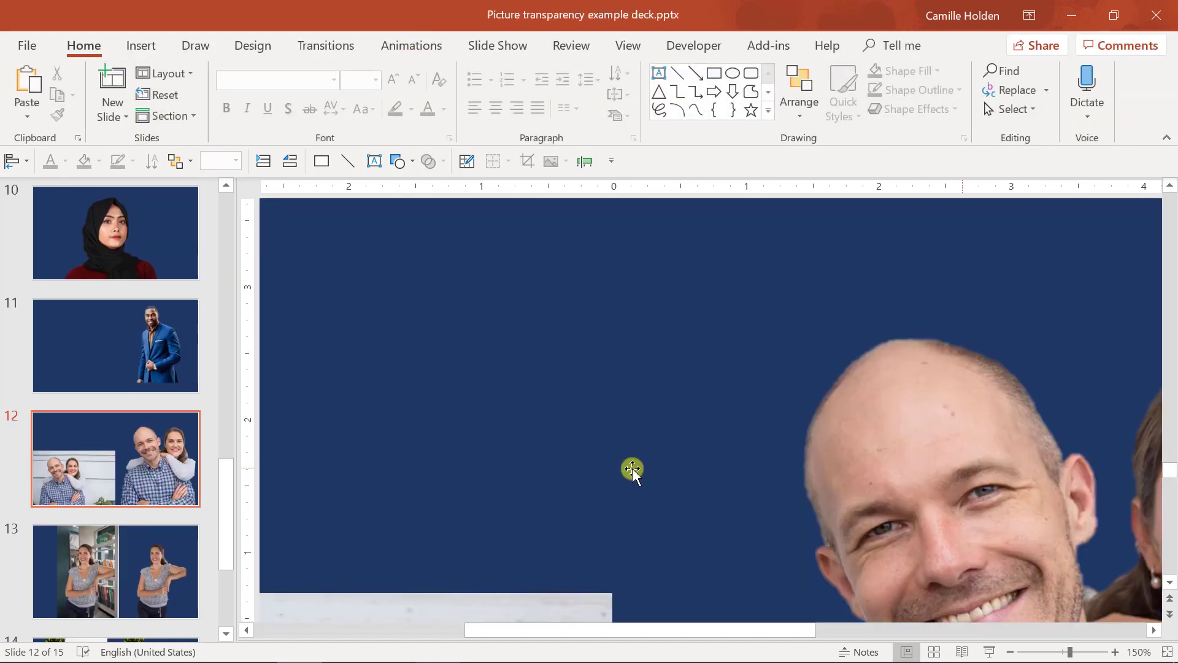
Go back to slide 11 and reopen Remove Background on the man's cut-out photo.
key(Page_Up)
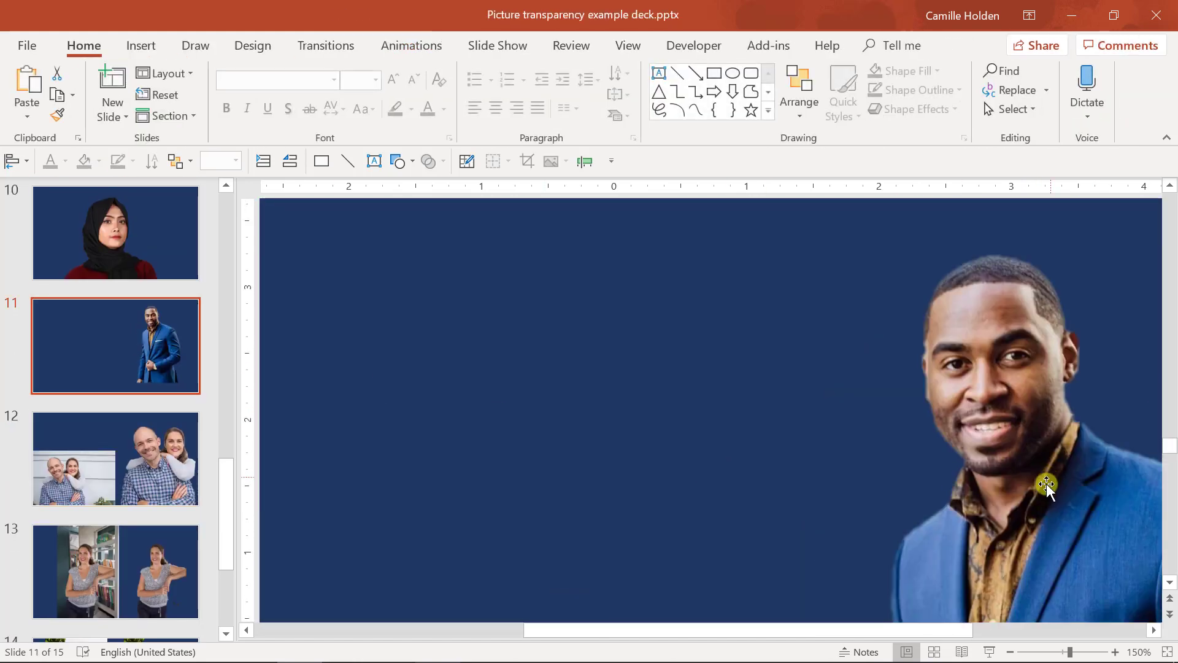
click(993, 417)
click(885, 49)
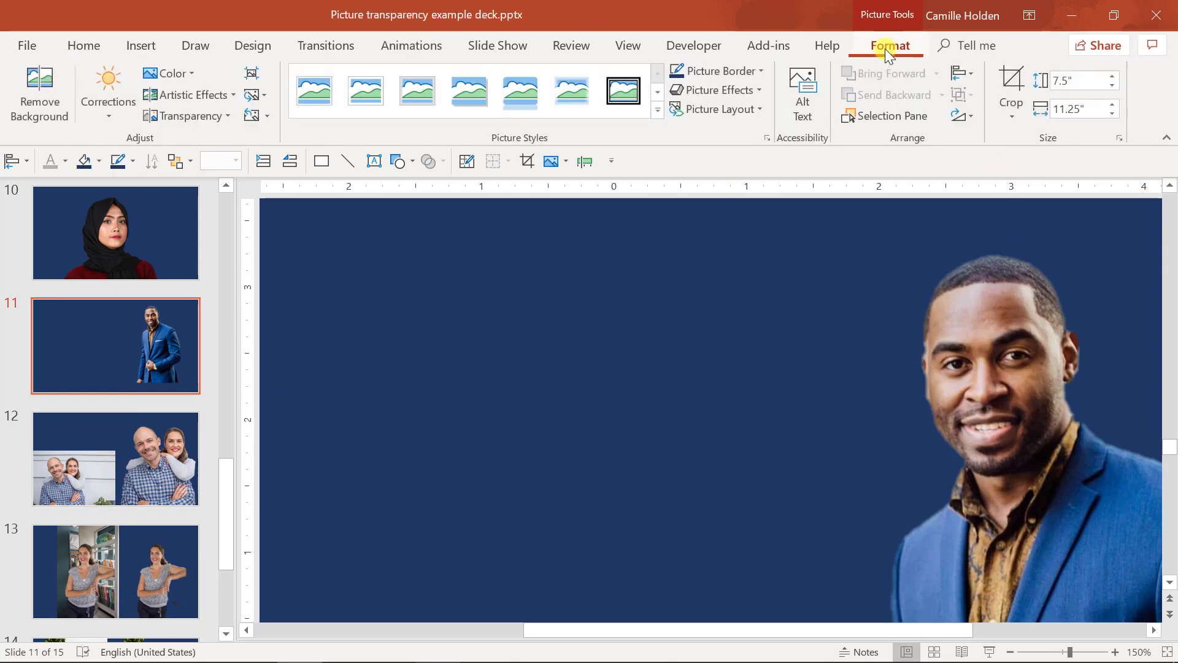
click(39, 89)
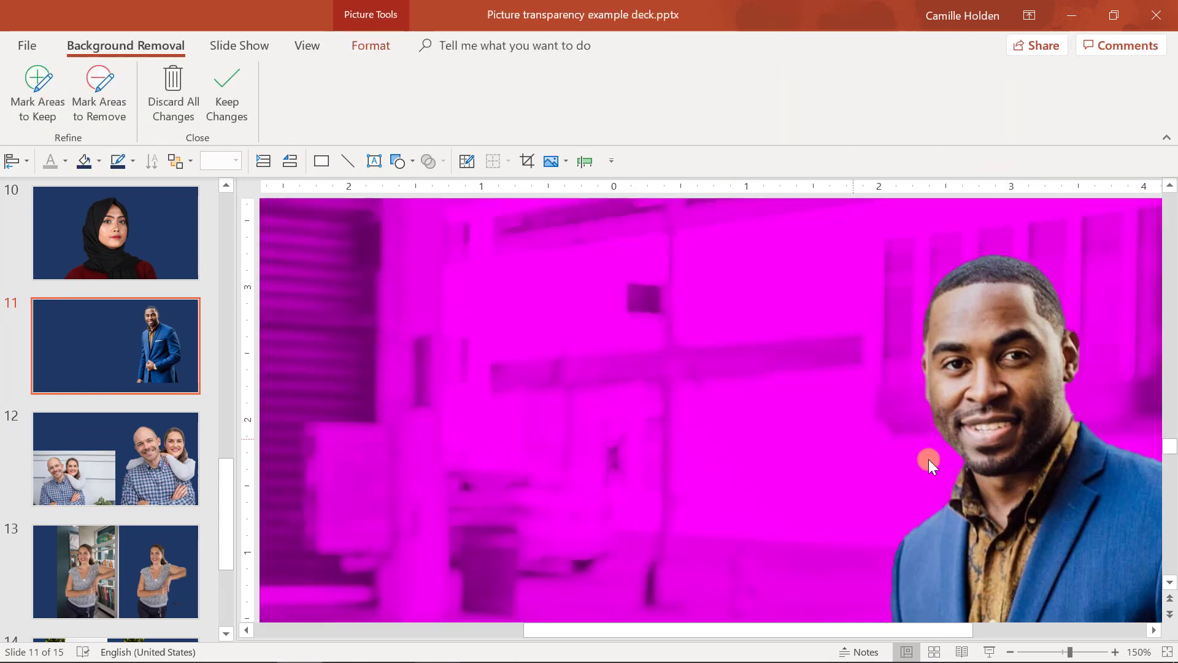
scroll(1029, 490, down, 5)
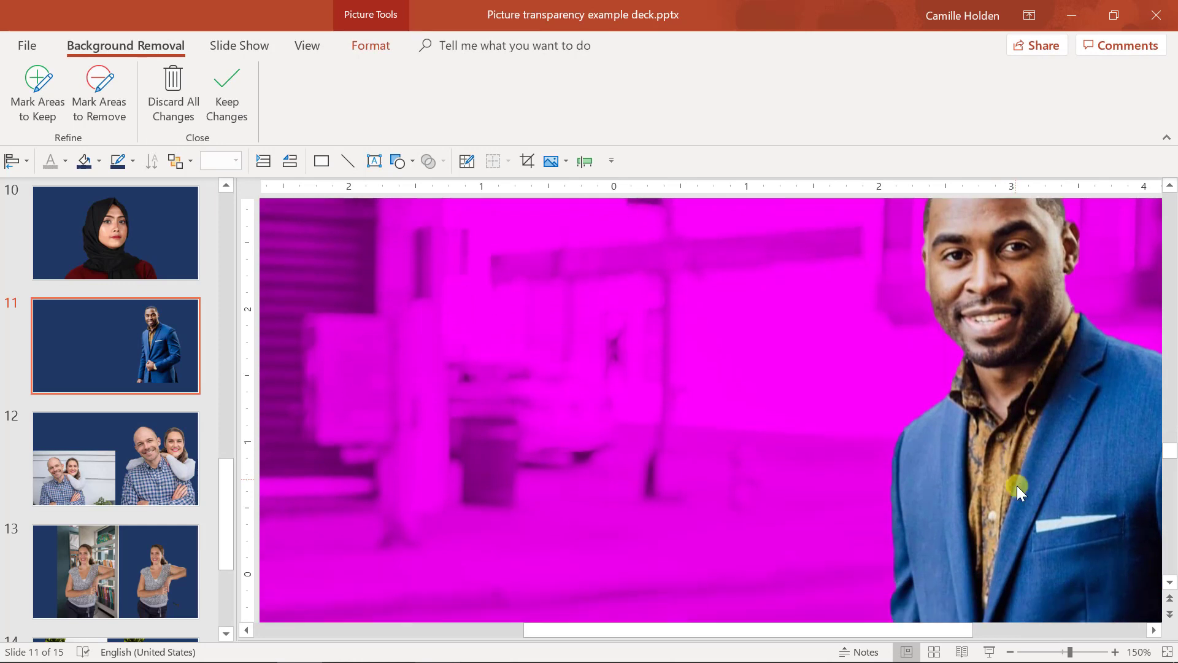
scroll(1018, 491, down, 3)
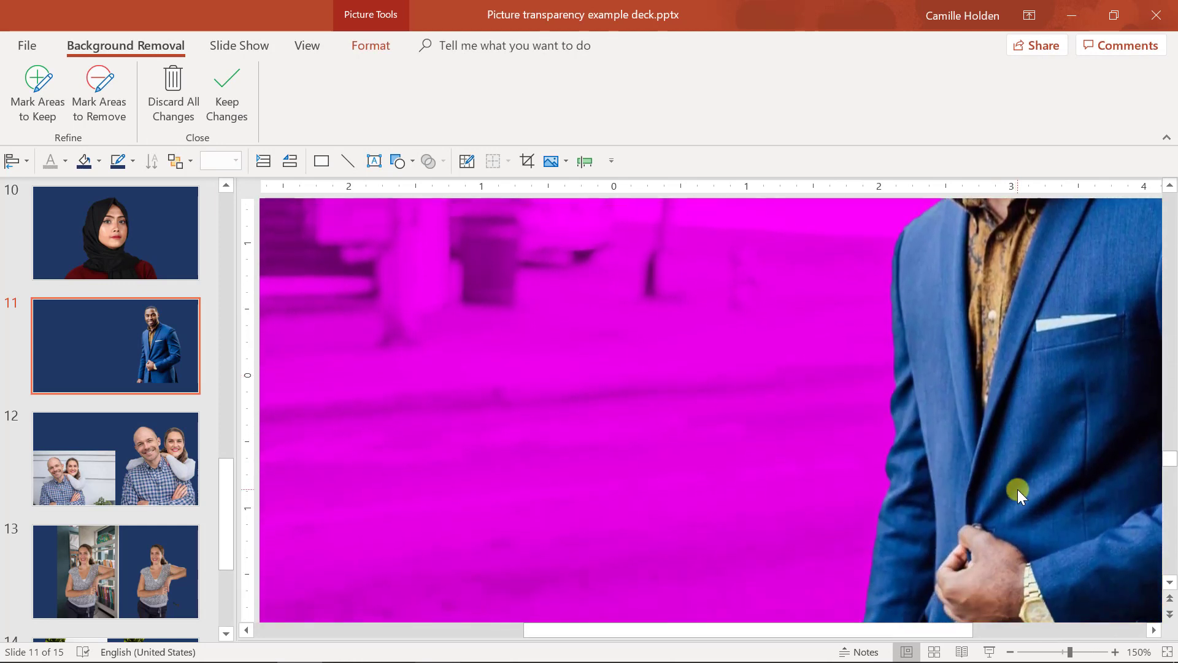
scroll(1017, 488, down, 3)
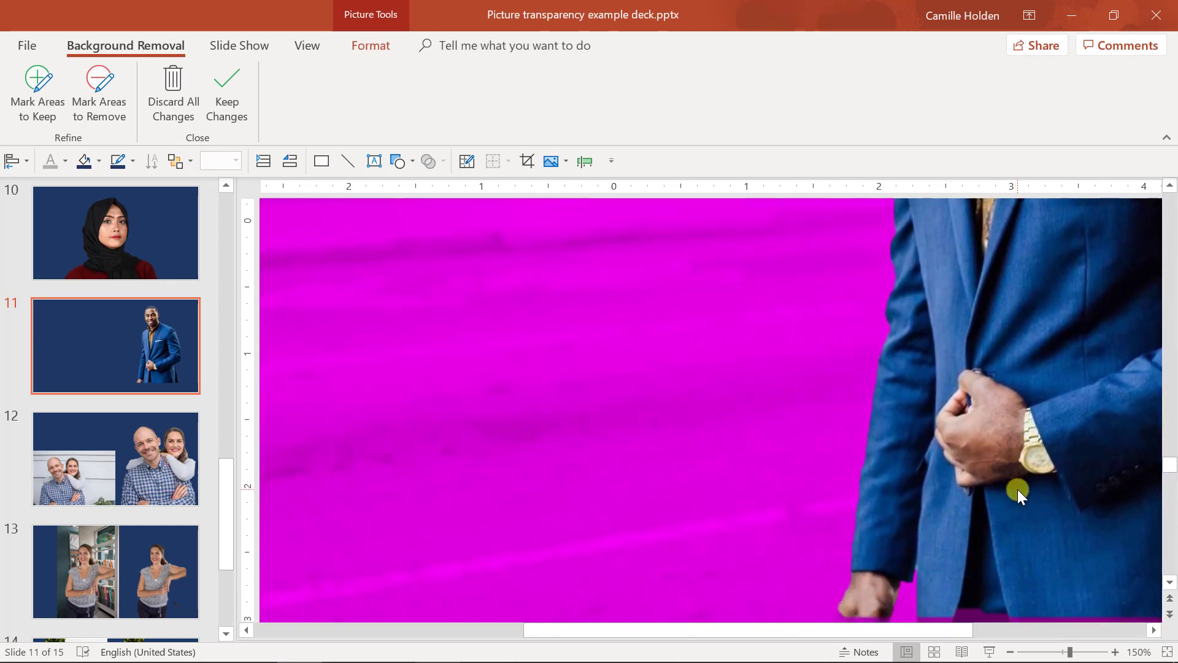
scroll(1017, 488, down, 1)
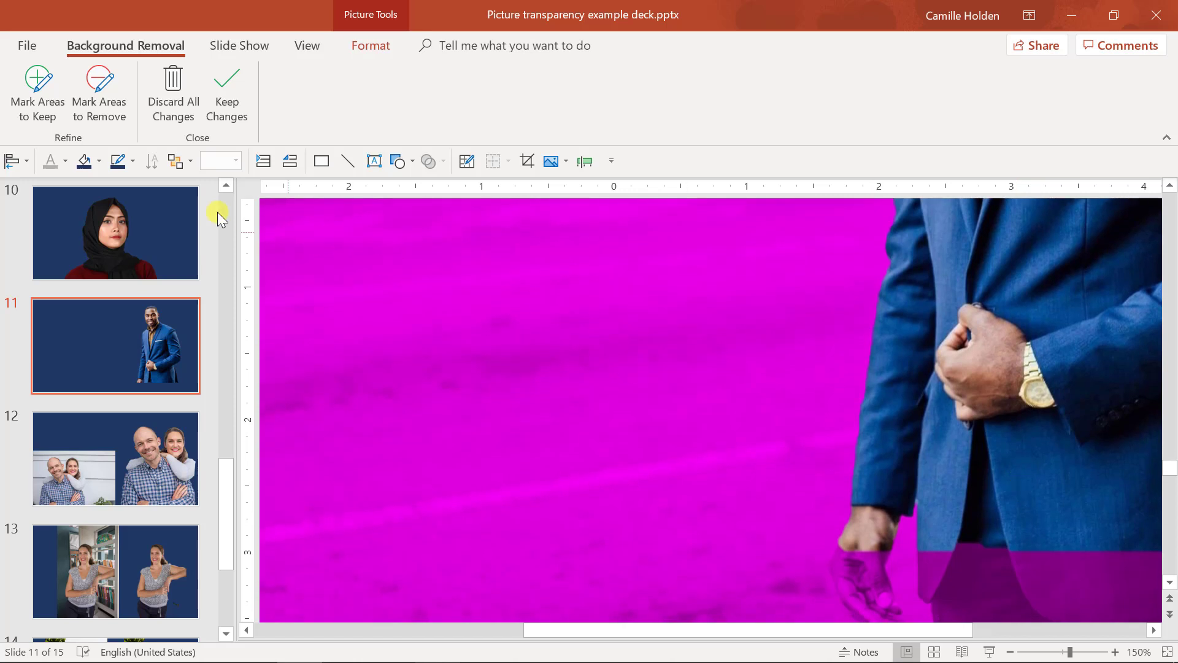
With Mark Areas to Keep, stroke over the man's lower hand and trouser bottoms.
click(37, 98)
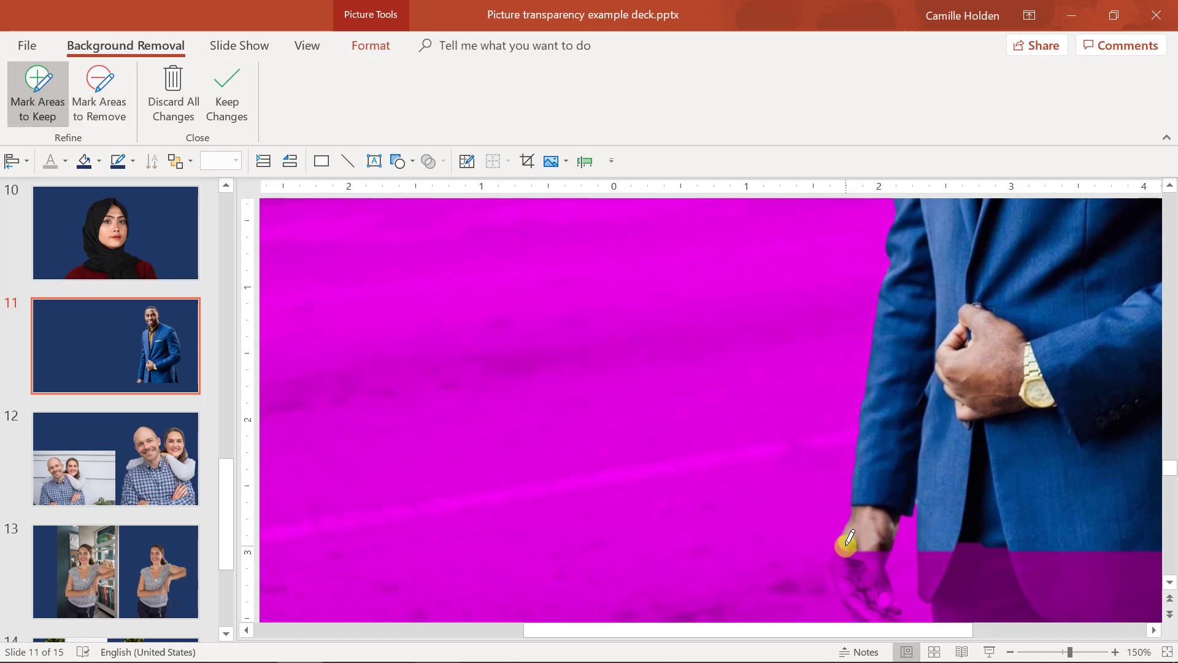
mouse_move(846, 543)
mouse_down()
mouse_move(859, 607)
mouse_move(858, 559)
mouse_move(885, 580)
mouse_move(879, 612)
mouse_move(846, 546)
mouse_move(818, 555)
mouse_up()
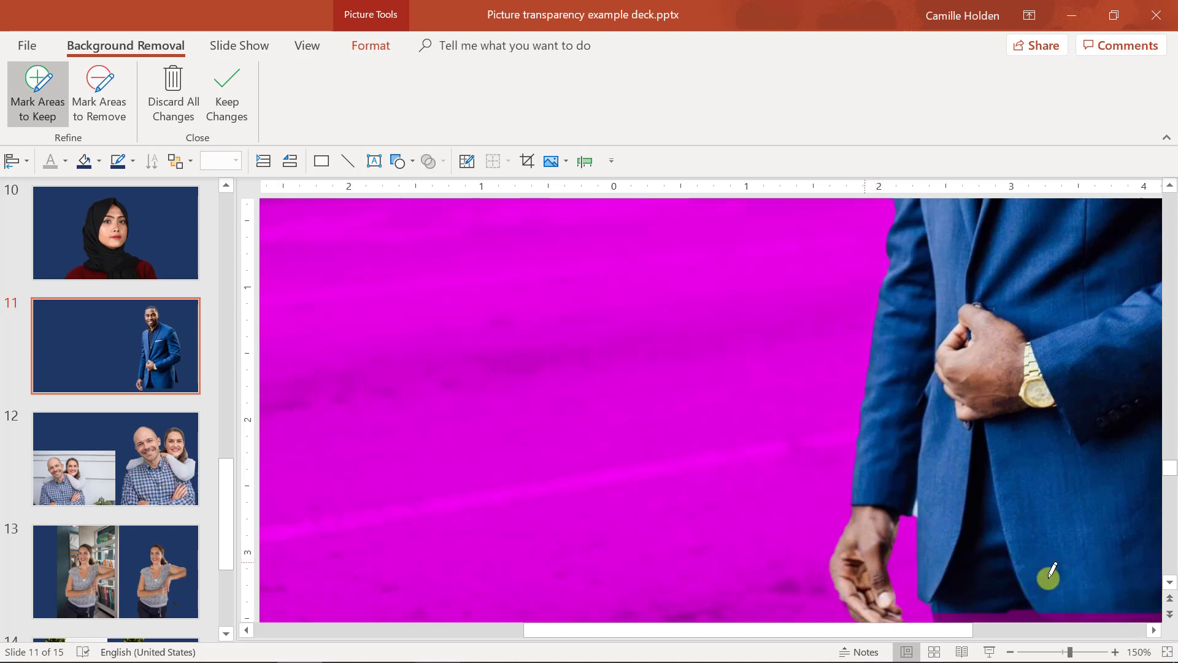
scroll(1172, 605, down, 1)
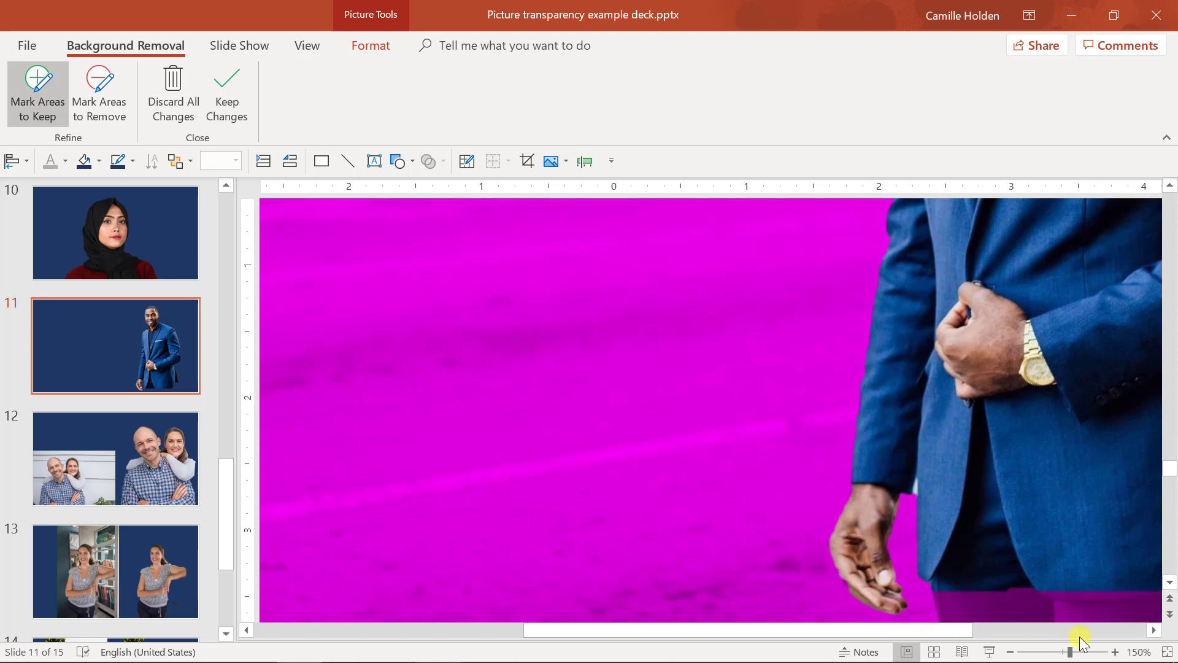
drag(954, 634, 1028, 632)
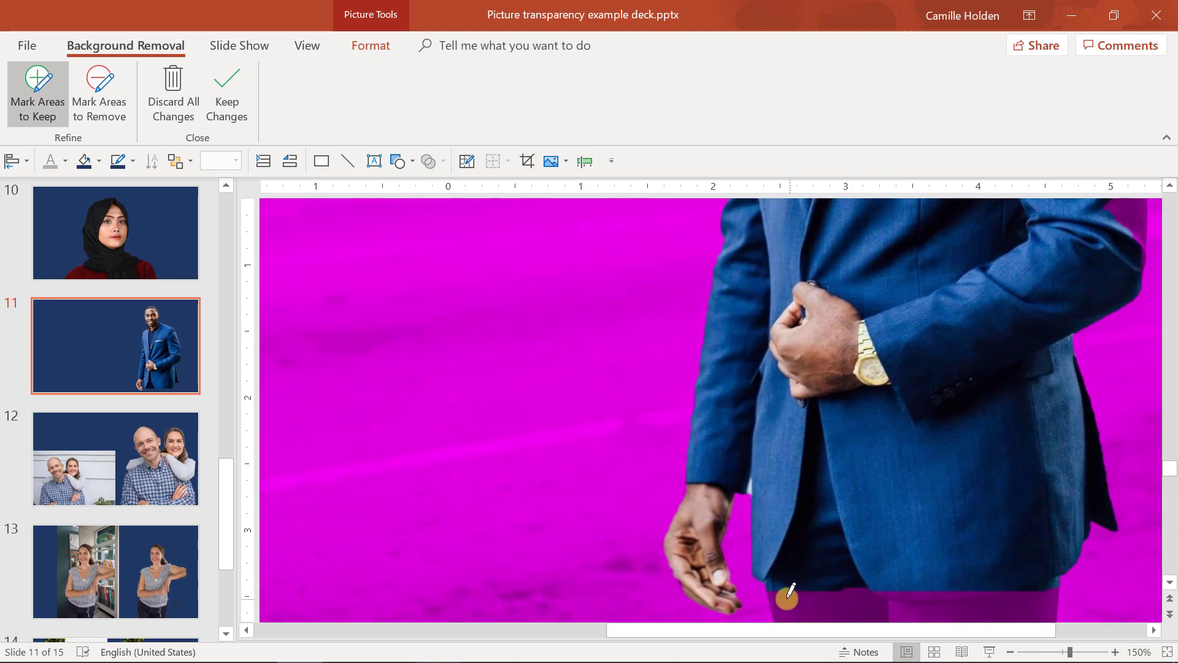
mouse_move(781, 604)
mouse_down()
mouse_move(1033, 594)
mouse_move(1047, 573)
mouse_move(772, 571)
mouse_move(959, 584)
mouse_up()
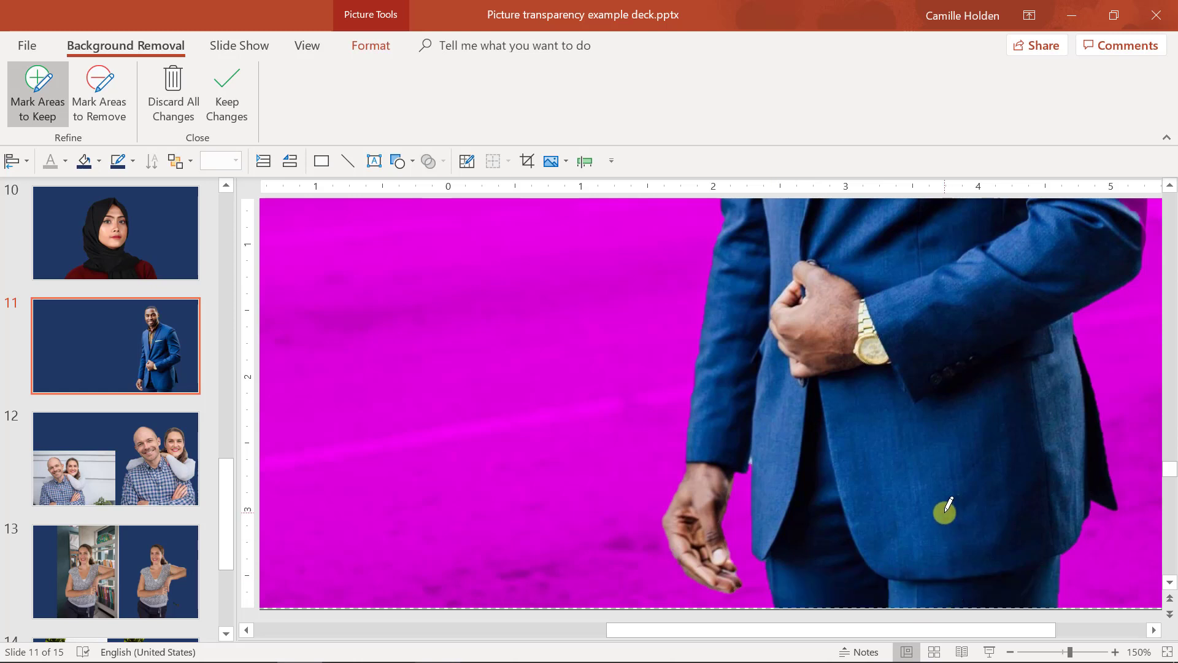
Mark the jacket's outer edge as an area to keep.
scroll(944, 509, up, 3)
scroll(948, 509, up, 3)
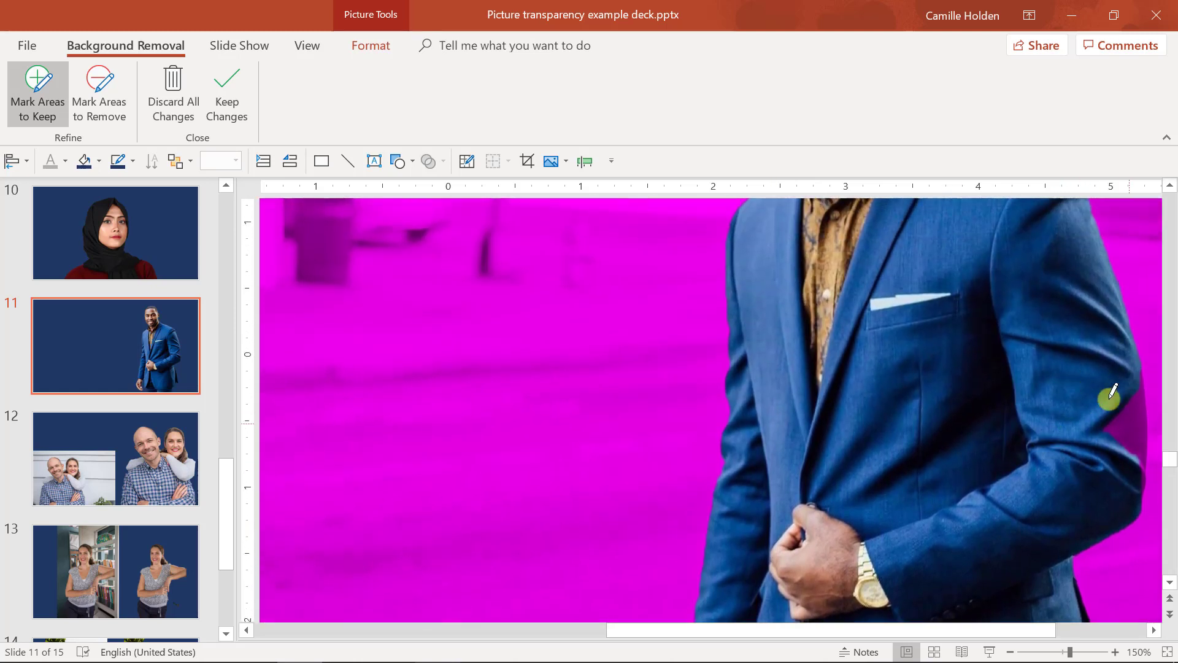
mouse_move(1146, 402)
mouse_down()
mouse_move(1139, 383)
mouse_move(1133, 451)
mouse_move(1114, 423)
mouse_move(1132, 405)
mouse_up()
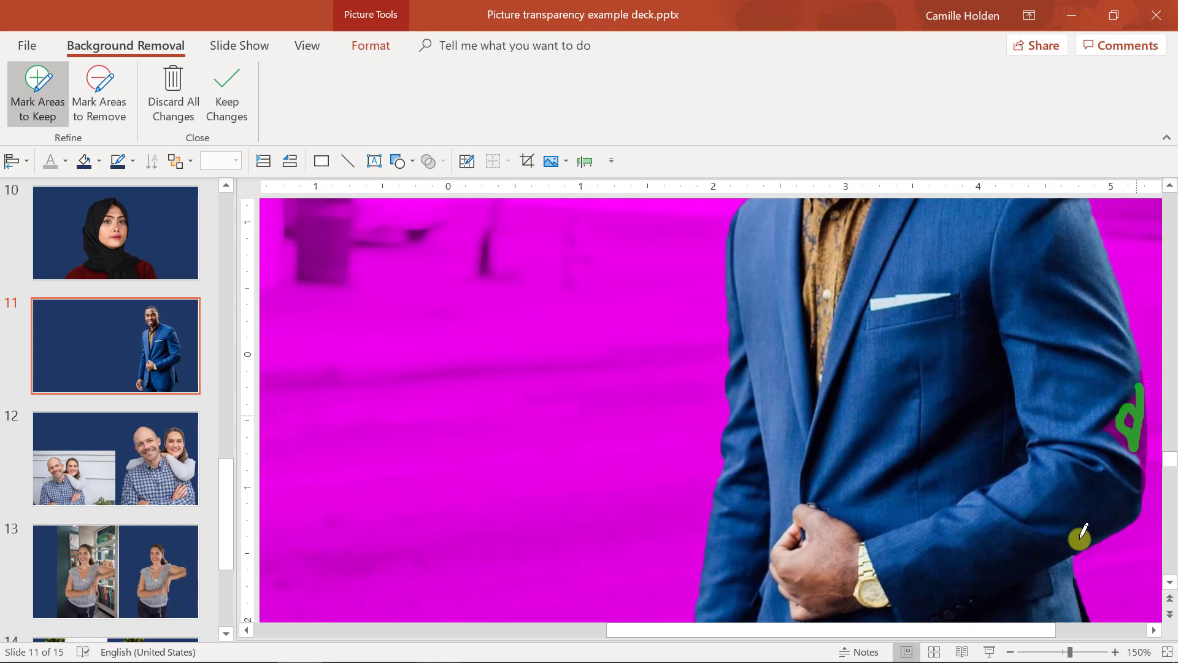
scroll(947, 466, up, 4)
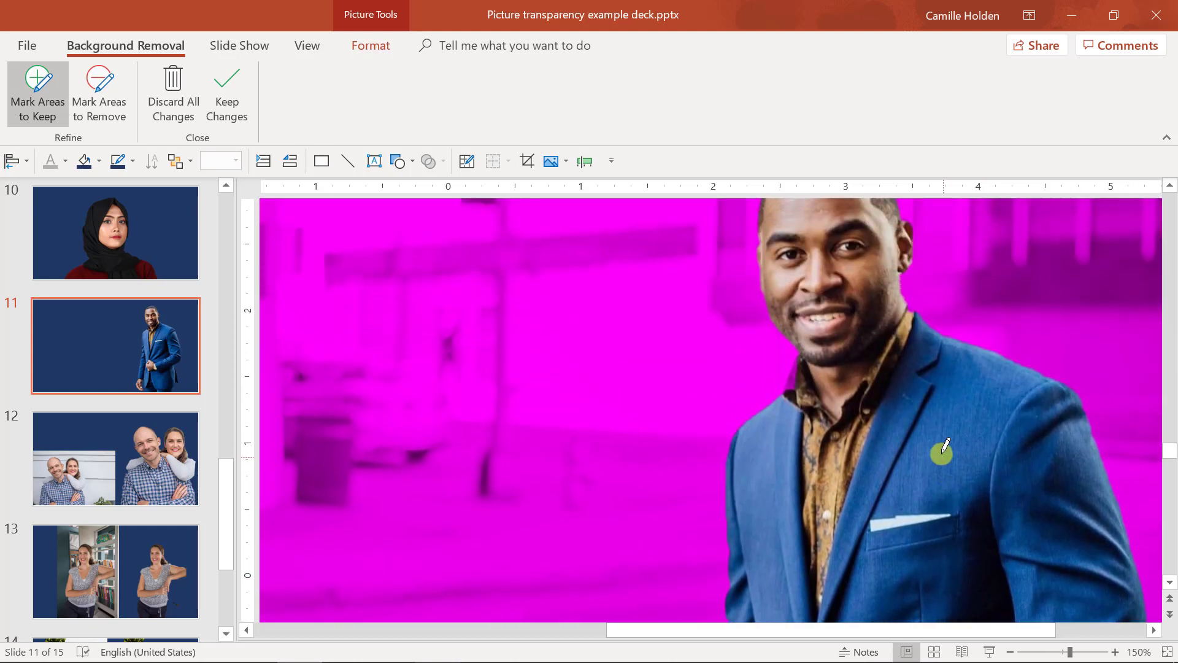
scroll(943, 451, up, 1)
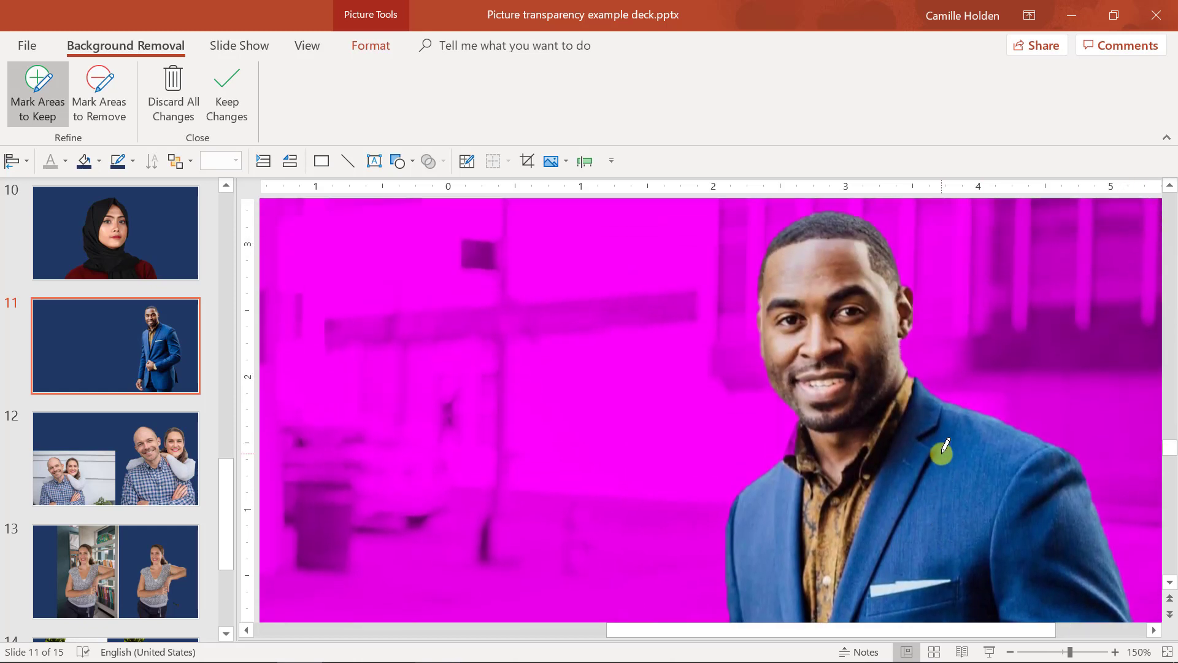
Keep the background-removal changes and fit the whole slide in the window.
click(237, 93)
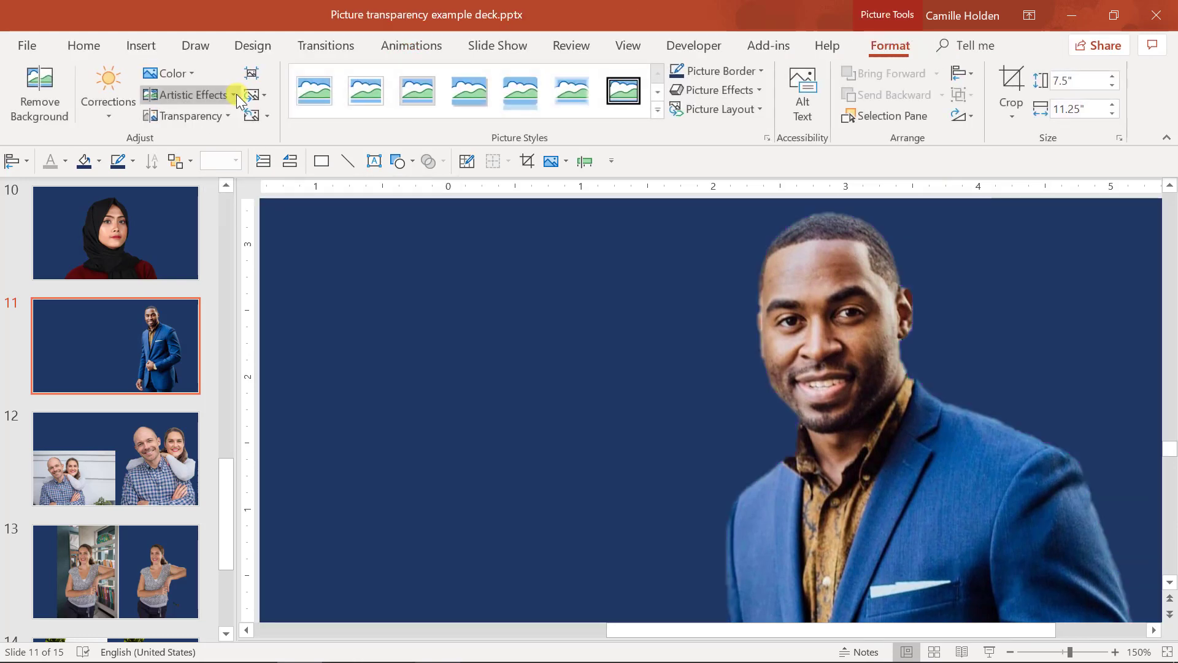
click(1166, 652)
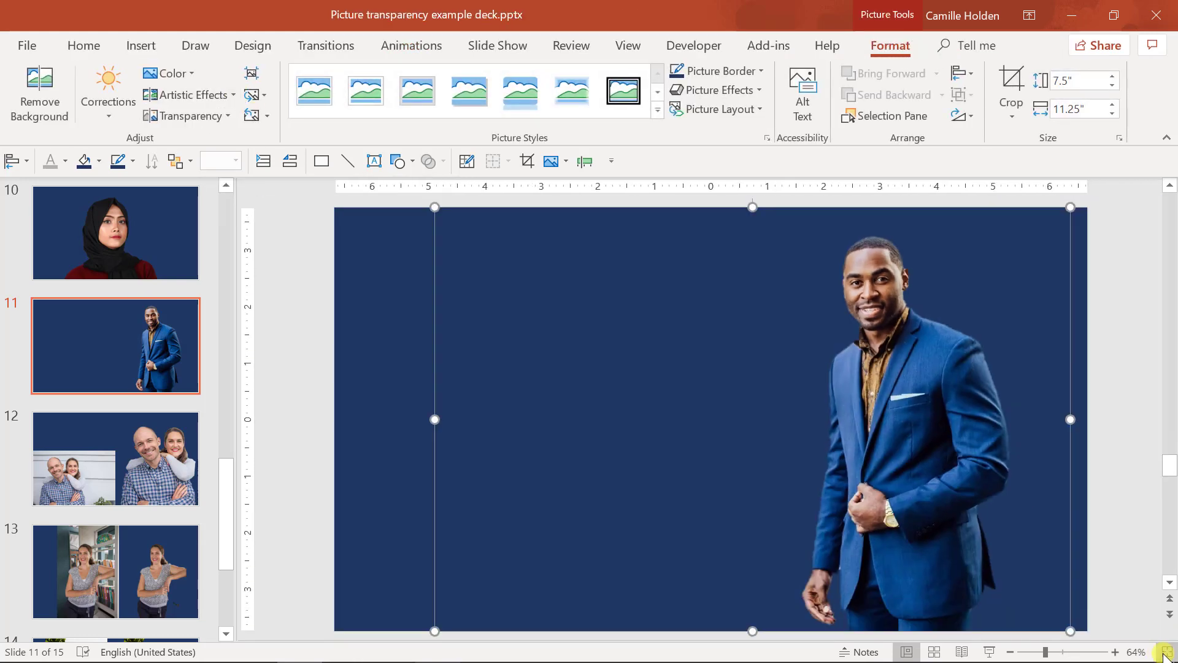
click(1132, 475)
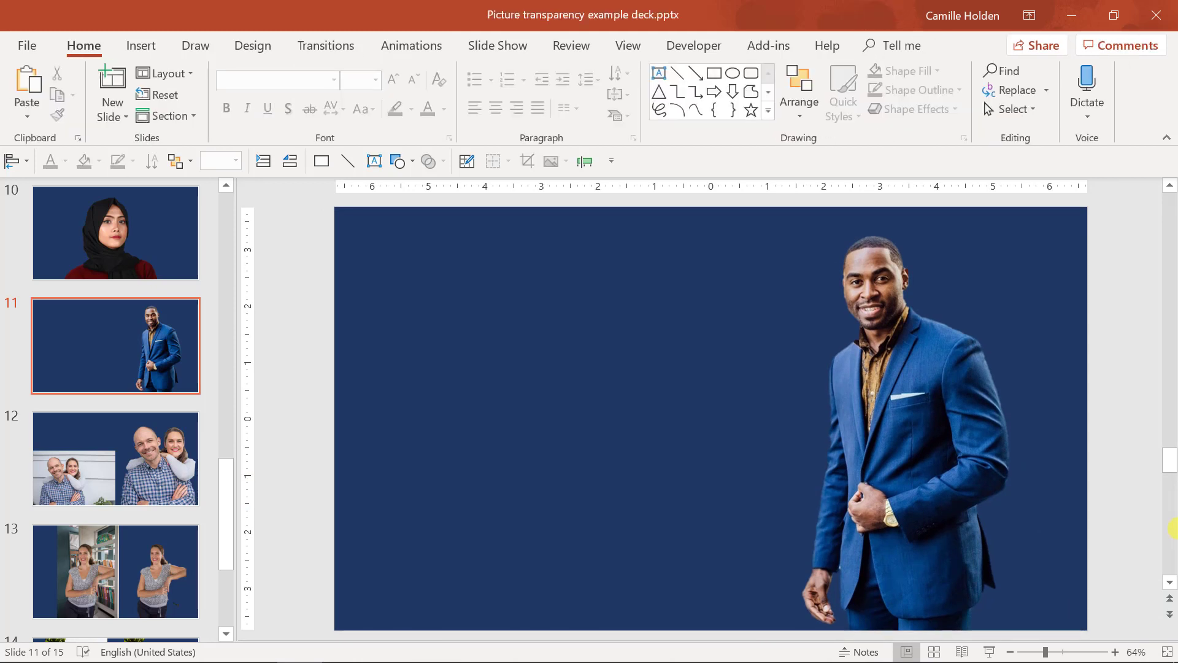
Reopen and close Remove Background, then Reset Picture and undo the reset with Ctrl+Z.
click(914, 507)
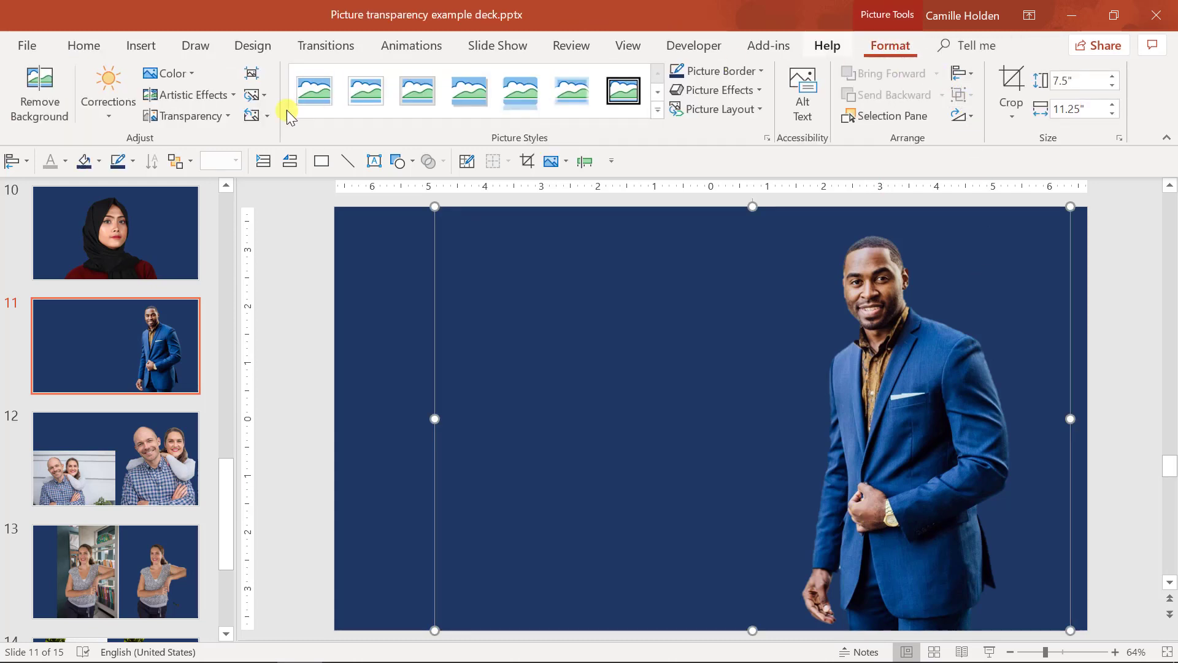
click(30, 93)
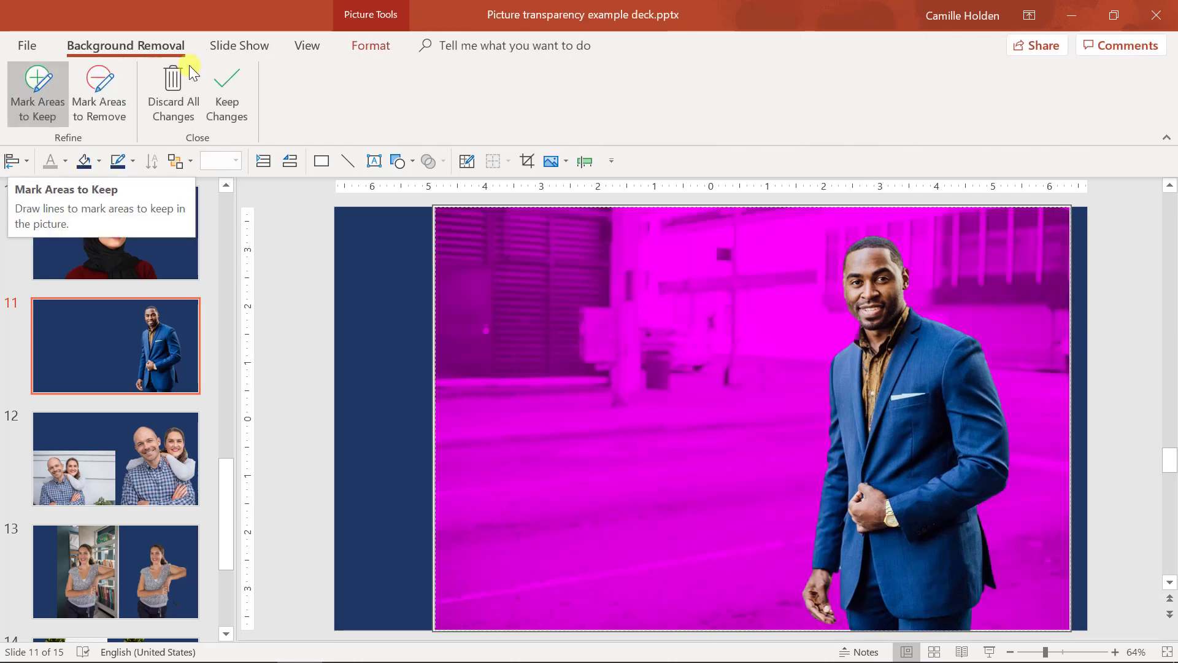
click(226, 101)
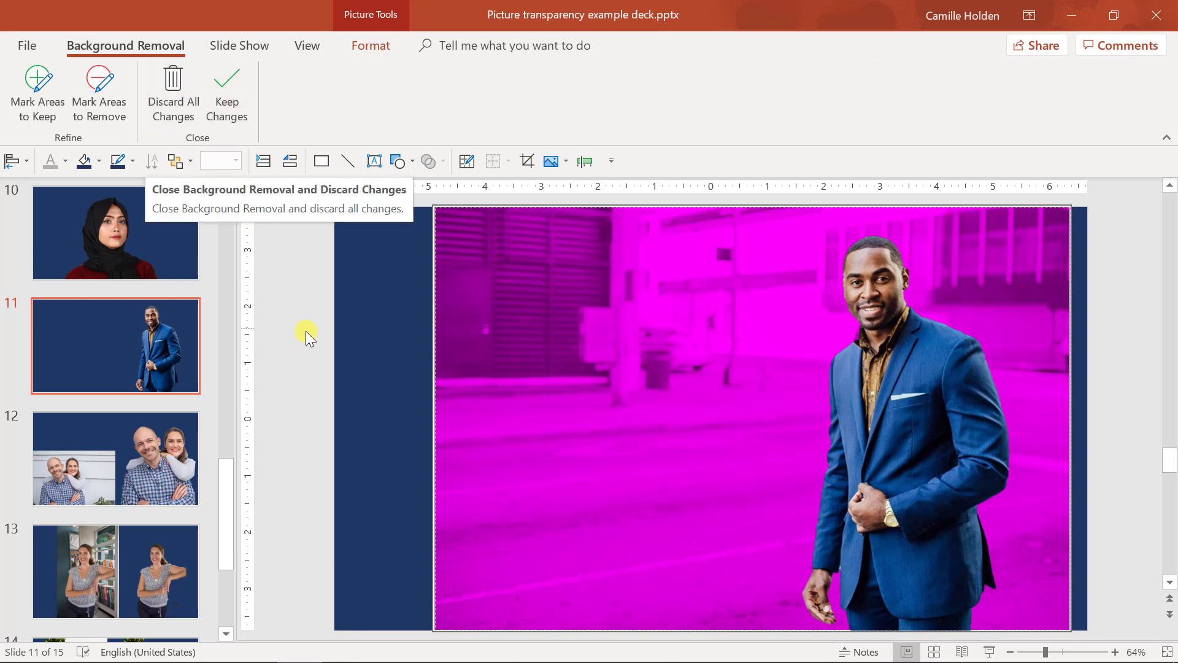
click(885, 338)
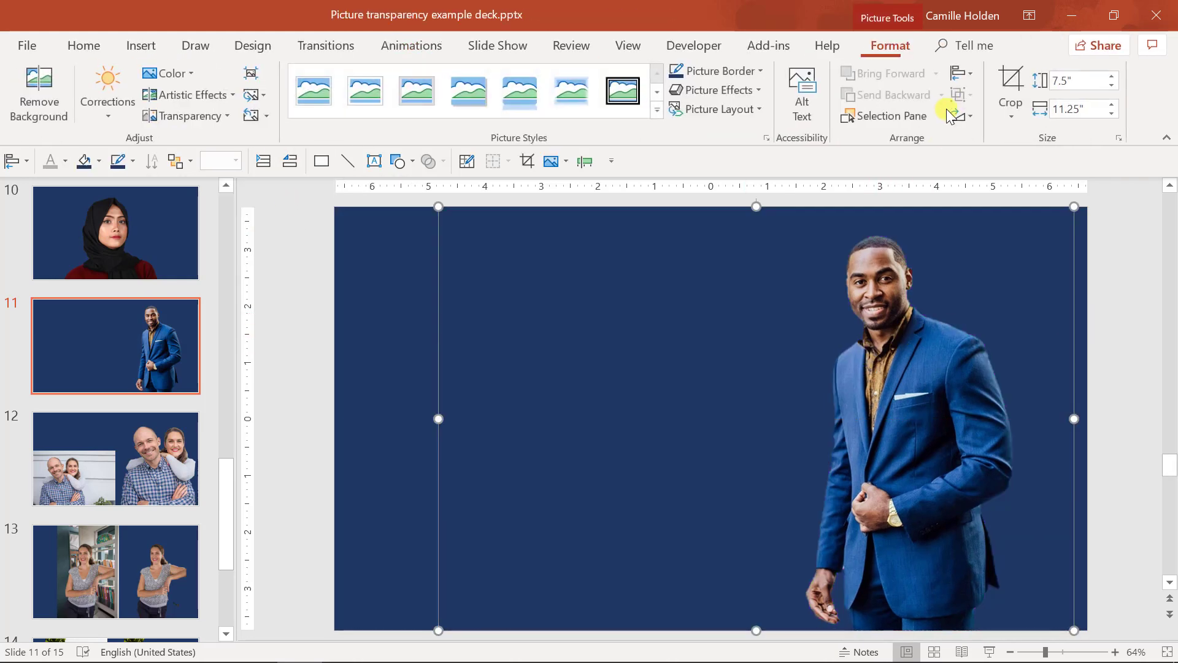
click(253, 115)
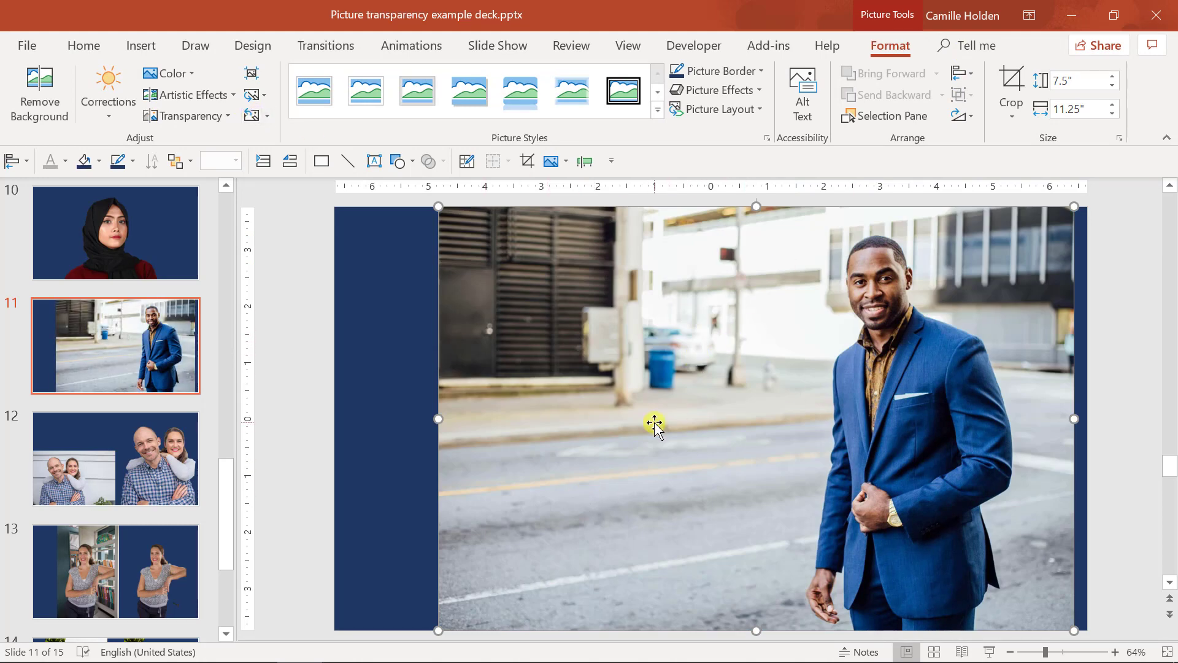
key(ctrl+z)
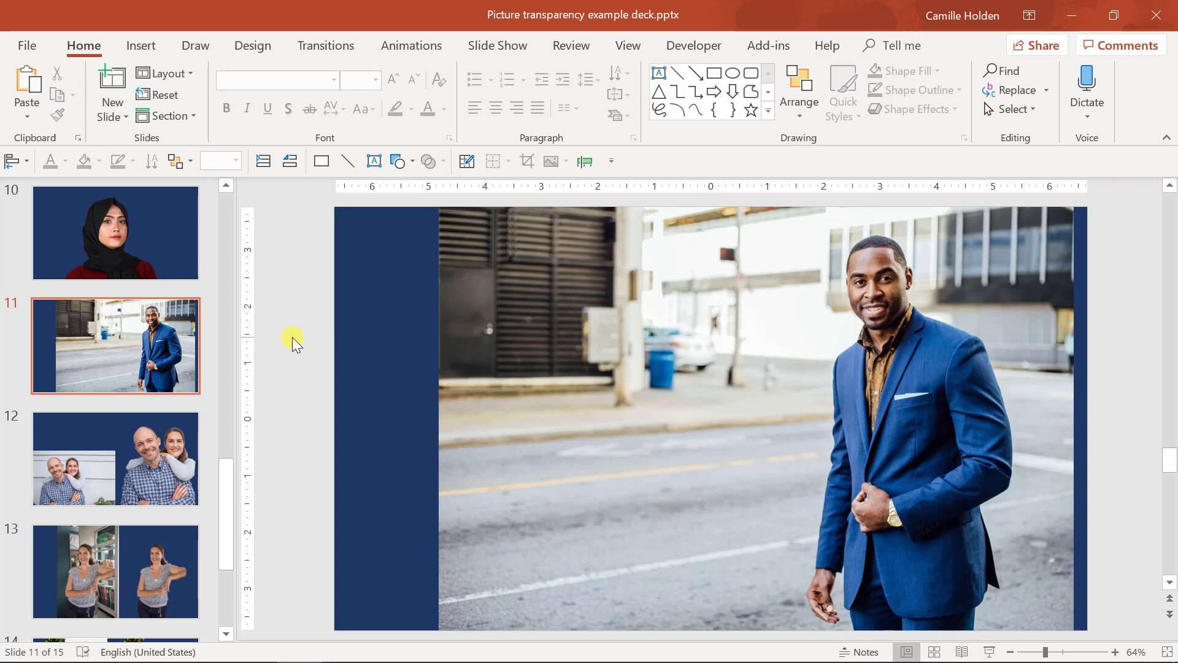
Deselect the man's cut-out picture by clicking an empty part of the slide.
click(292, 337)
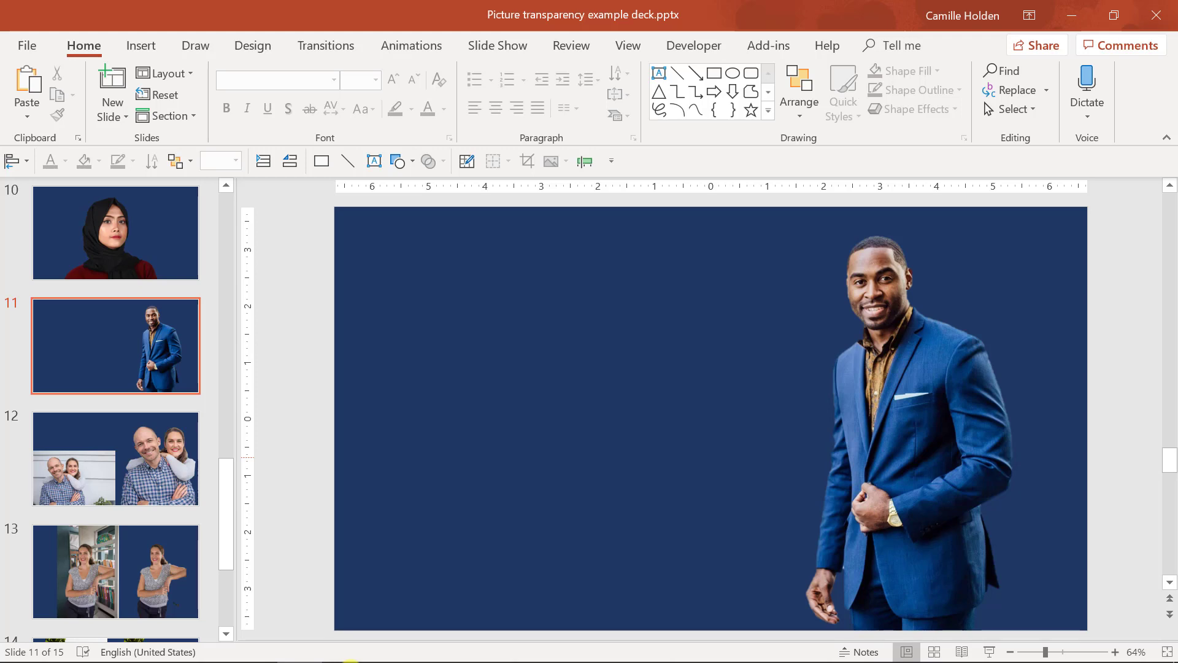
Select each couple photo on slide 12, then page down through slides 13 and 14 to slide 15.
click(821, 454)
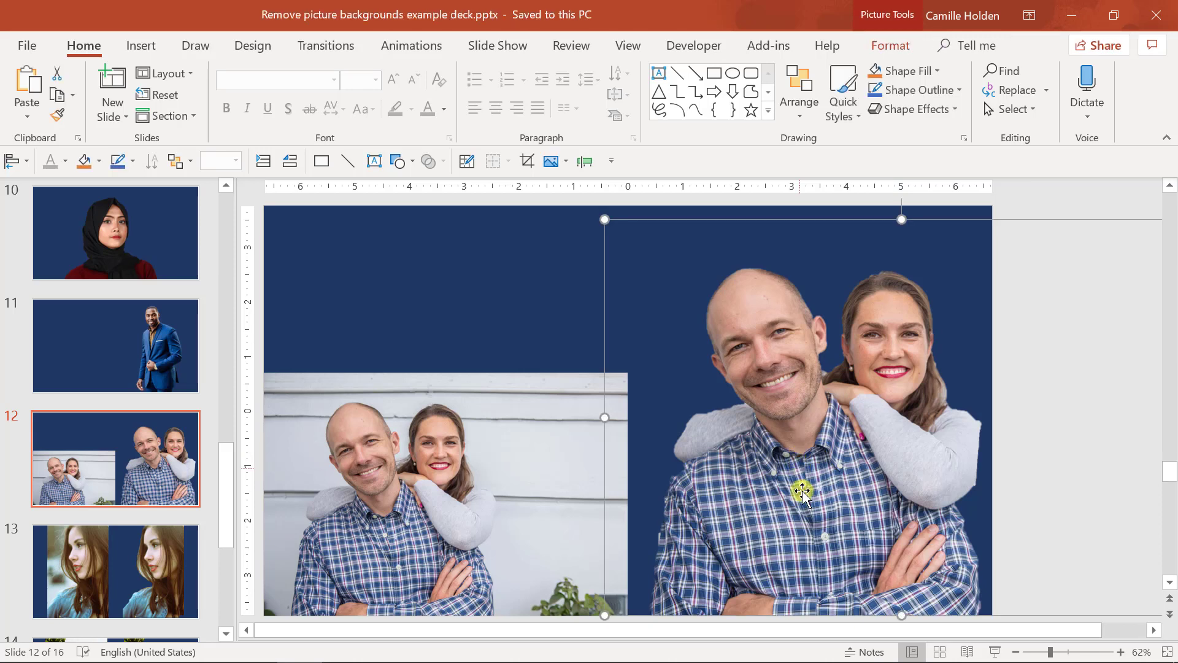
click(502, 455)
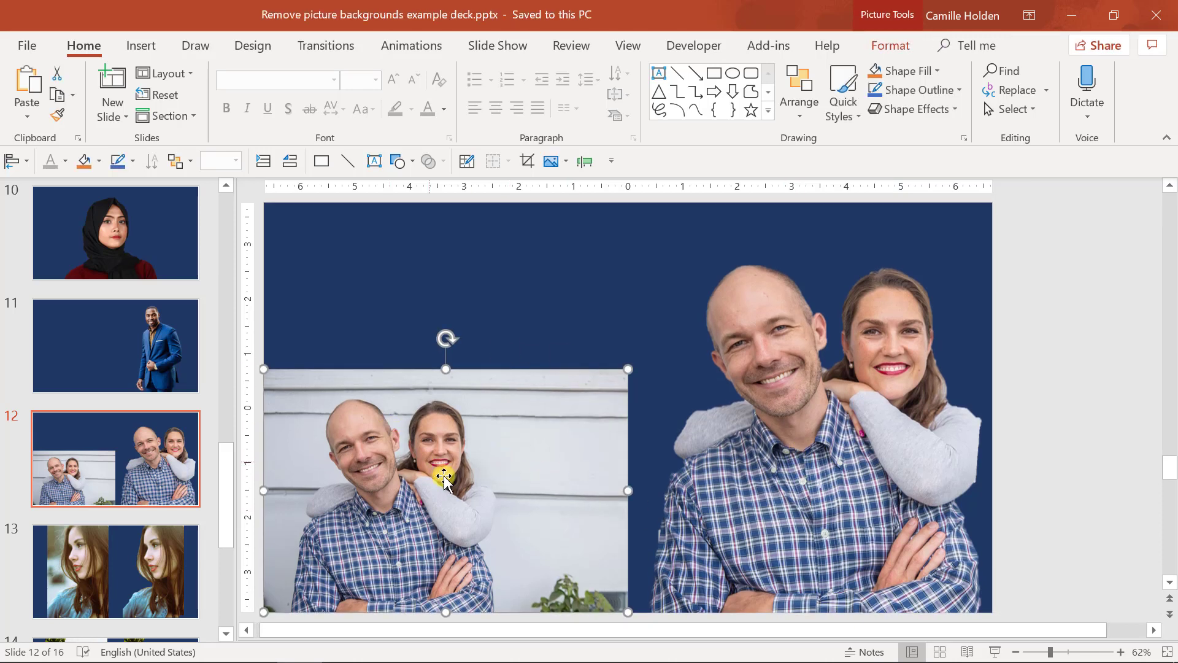
click(719, 433)
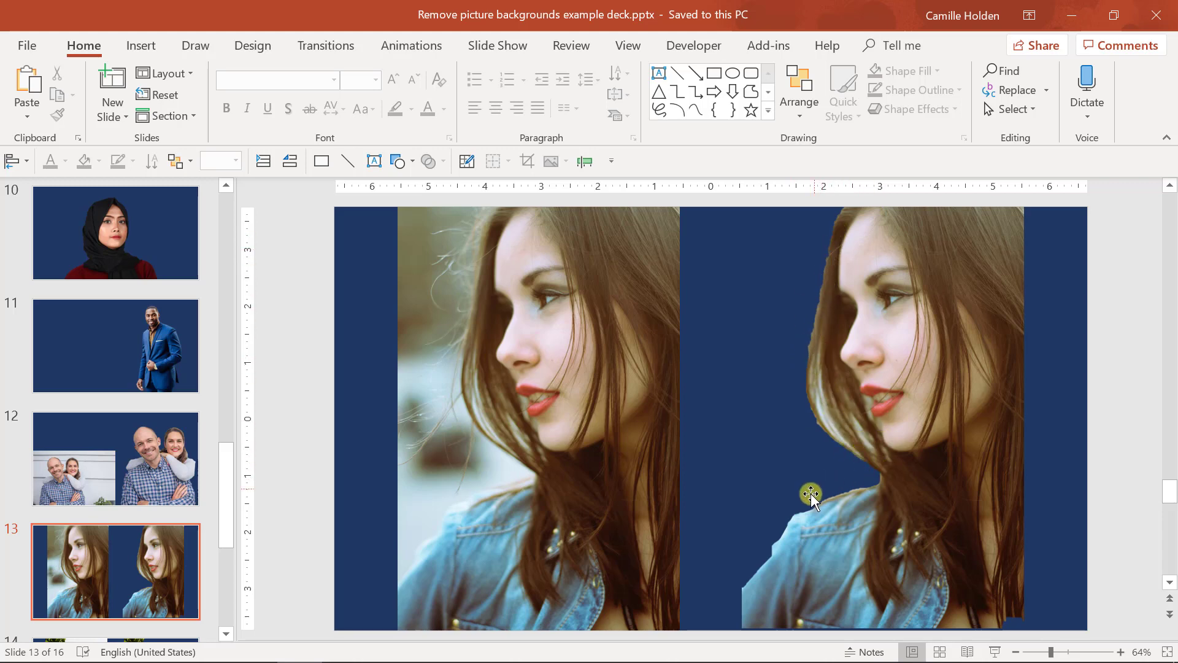
scroll(1122, 543, down, 2)
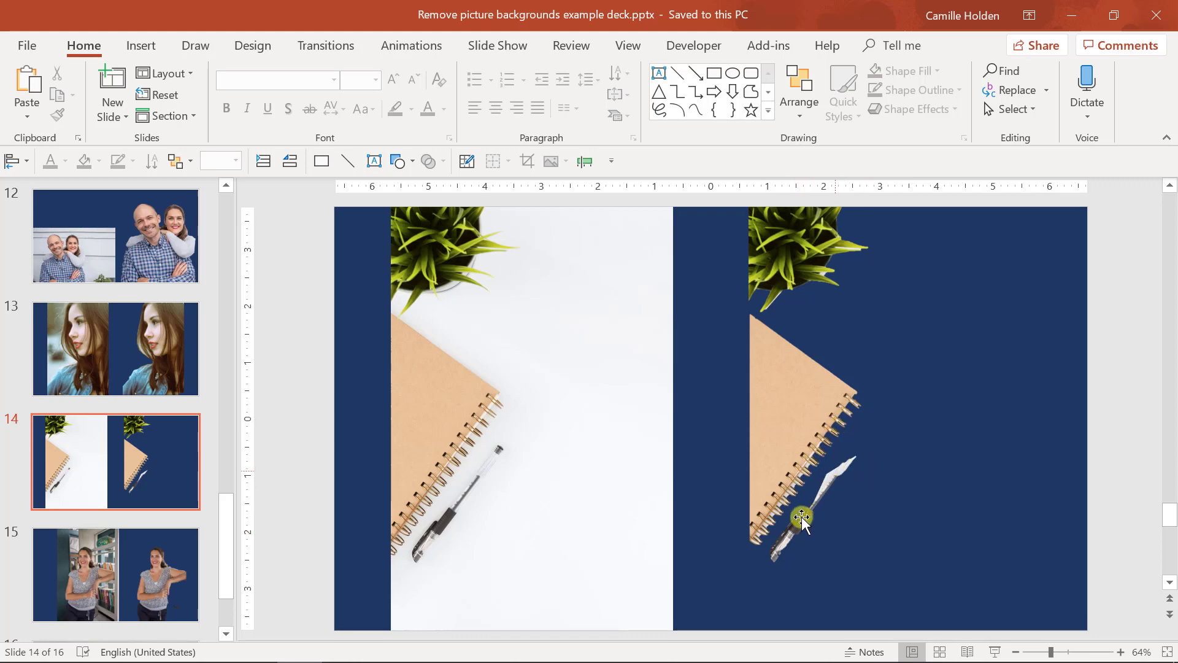
scroll(792, 529, down, 1)
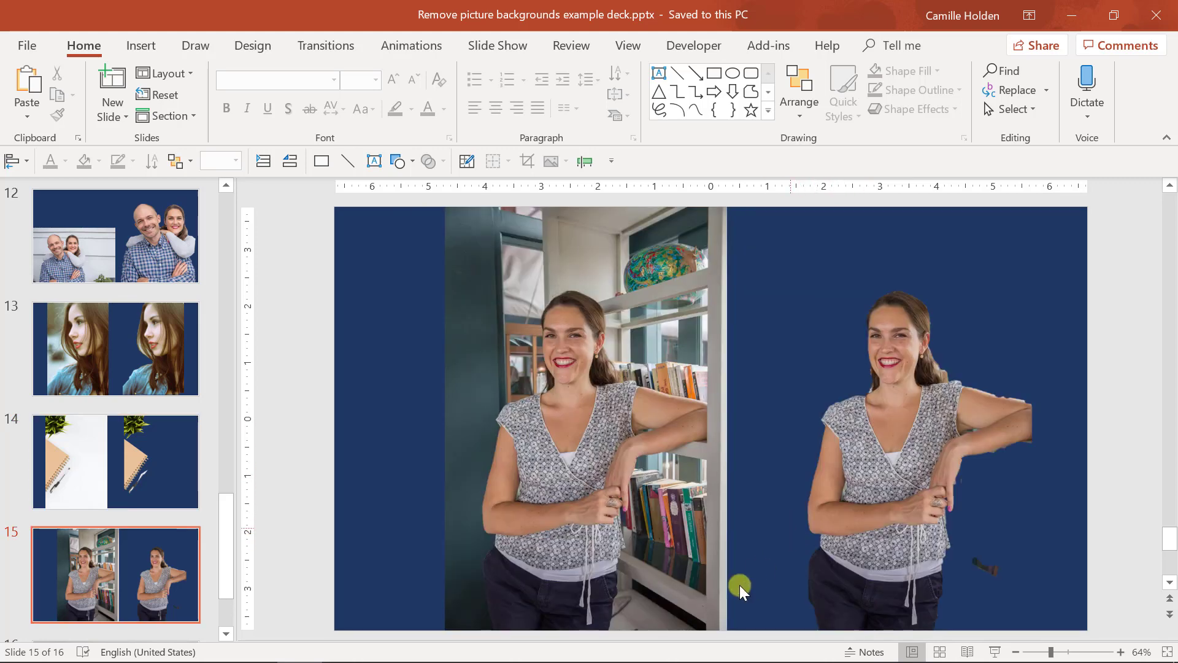